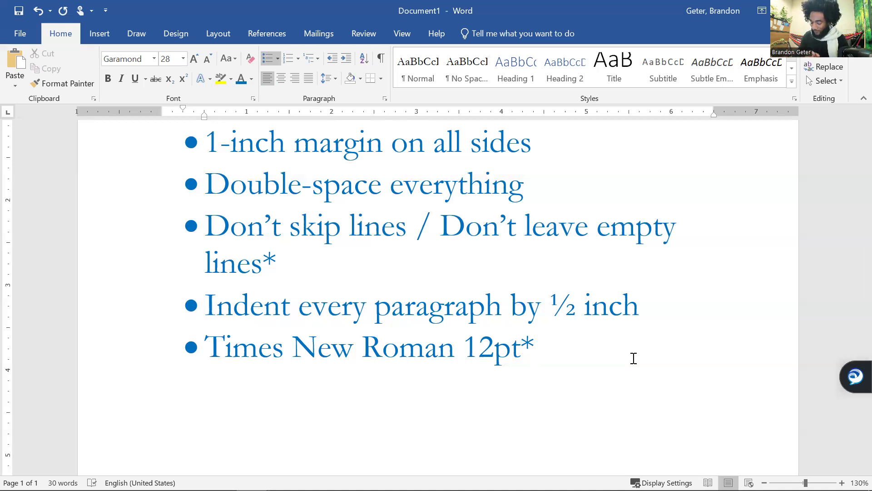
Start a new empty bullet below the 'Times New Roman 12pt*' rule.
key("Return")
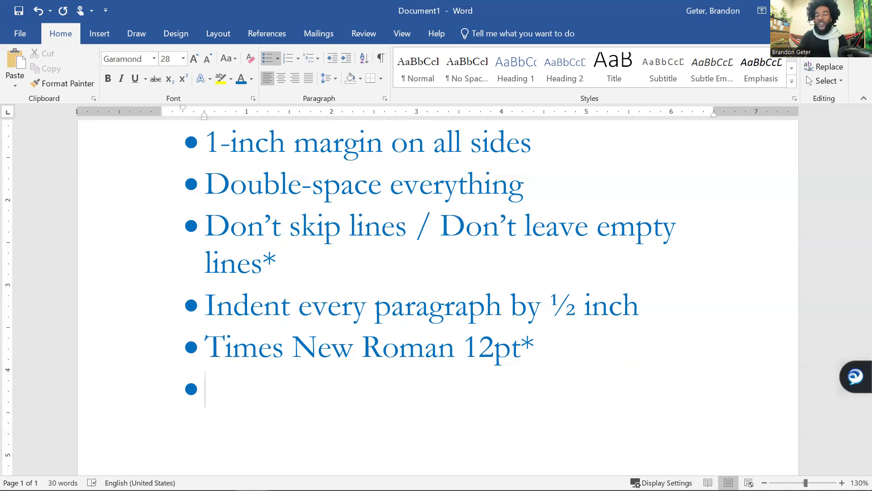
Add the rule 'Entire paper must be the same font, size, and color (black)' to the list.
type("entir")
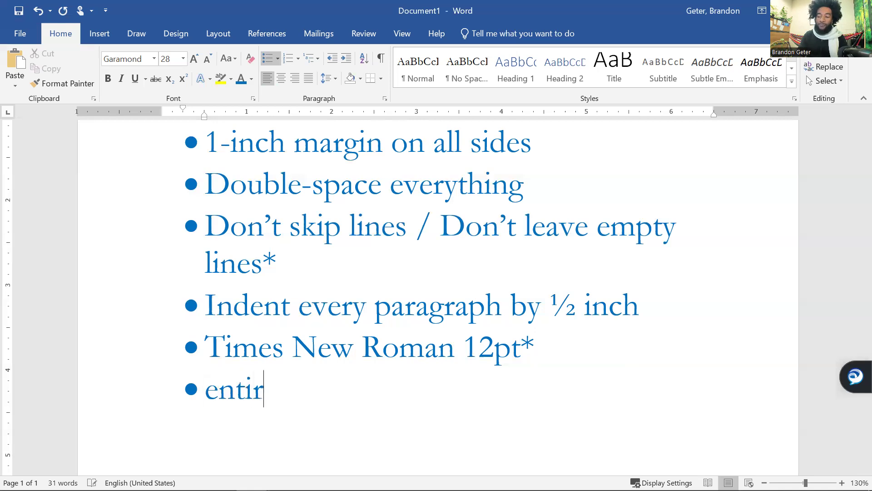
type("e paper ")
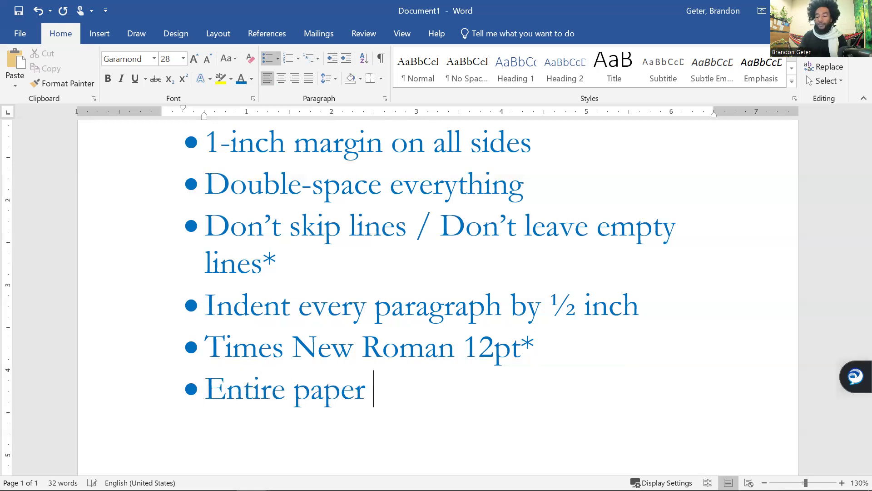
type("must be the same ")
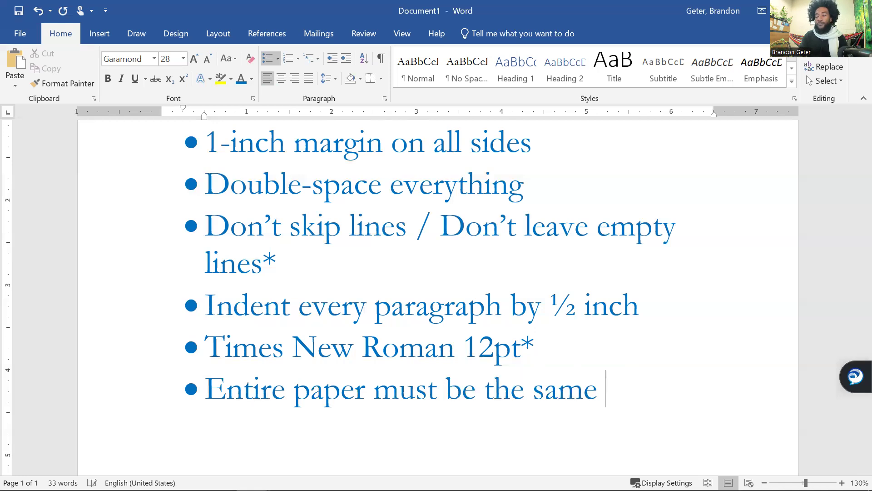
type("font, size, and color")
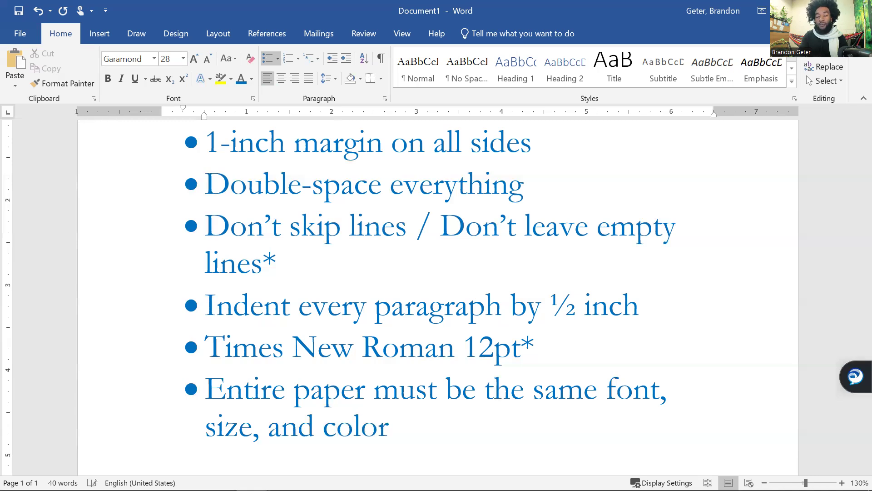
type(" (")
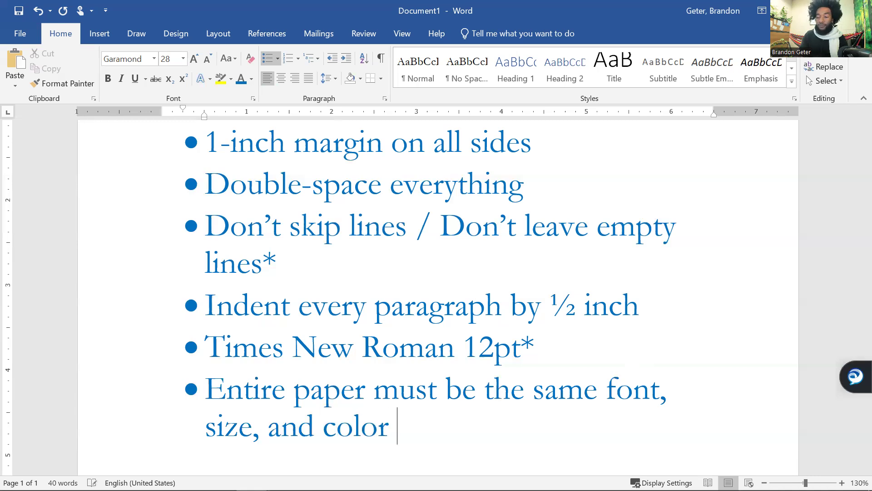
type("black)")
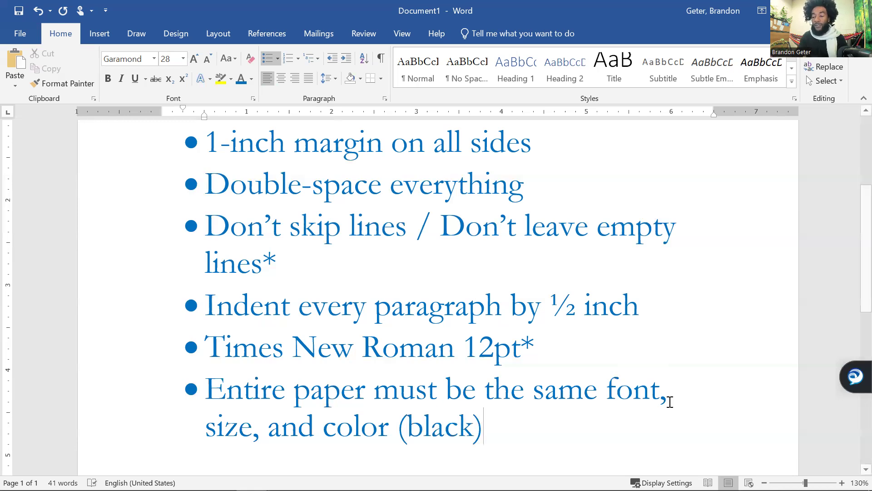
scroll(623, 369, "down", 2, "ctrl")
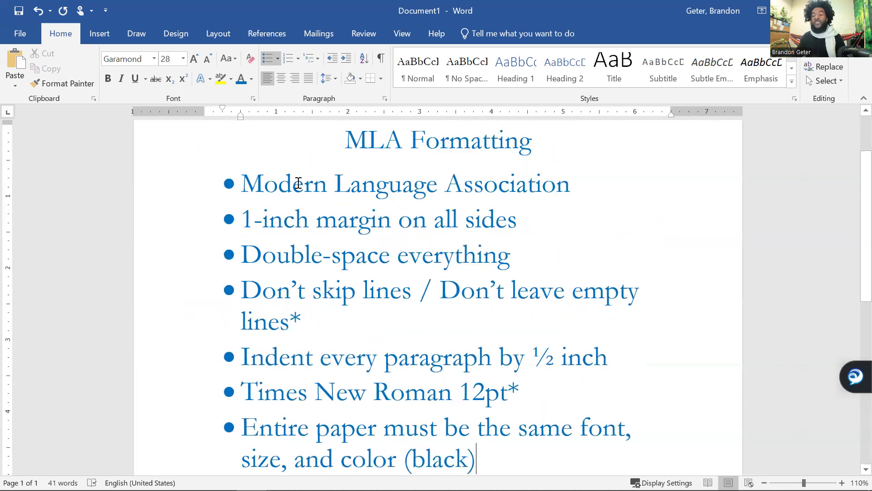
Select the MLA Formatting title and first rule, then switch to the Example Paper window.
left_click_drag(242, 223, 531, 422)
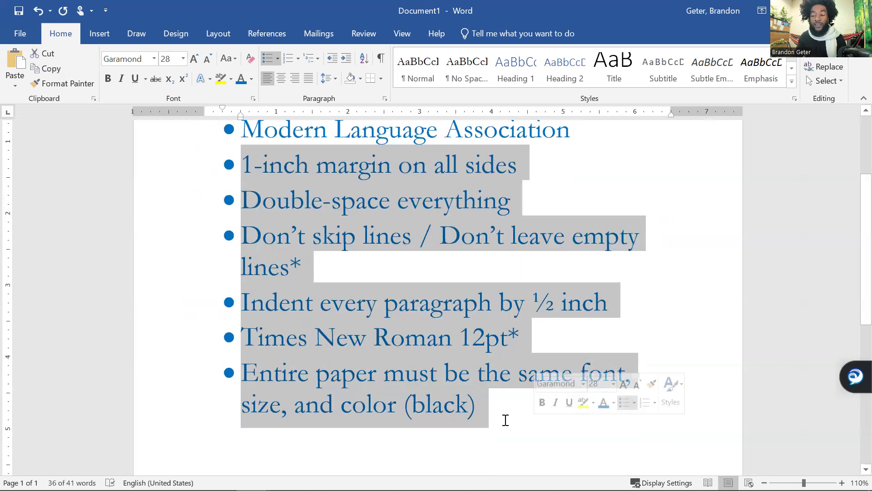
scroll(503, 419, "up", 2)
scroll(505, 394, "down", 1)
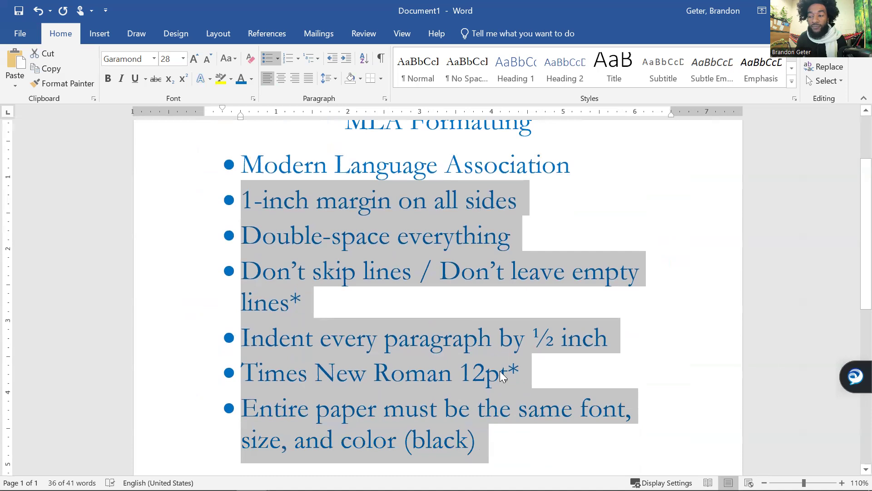
scroll(504, 391, "up", 1)
left_click(341, 156)
left_click_drag(341, 156, 580, 201)
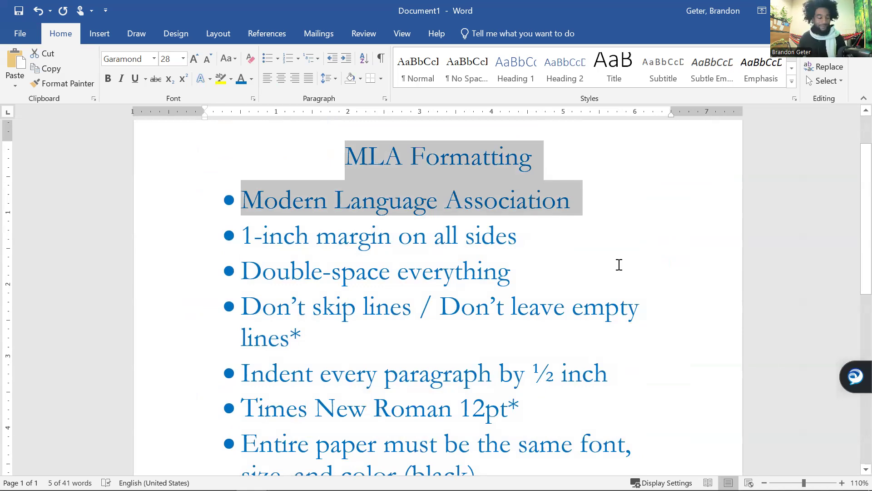
scroll(461, 342, "down", 1)
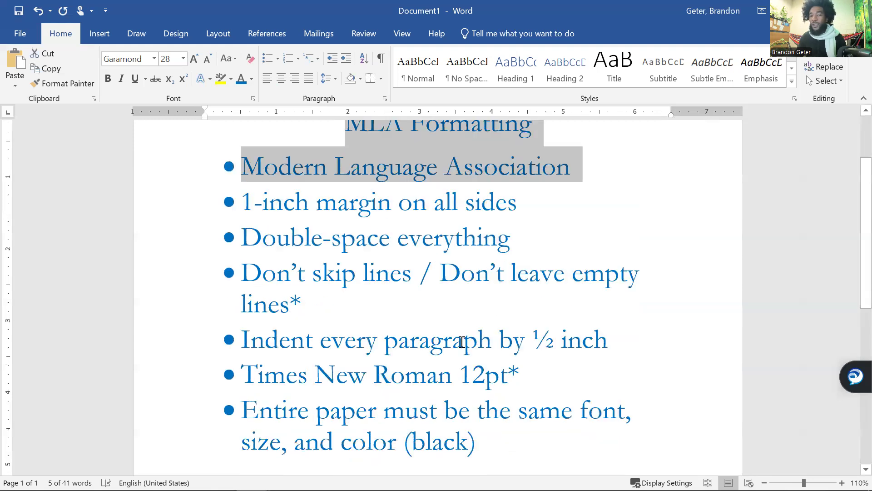
scroll(405, 350, "down", 2)
scroll(401, 363, "up", 3)
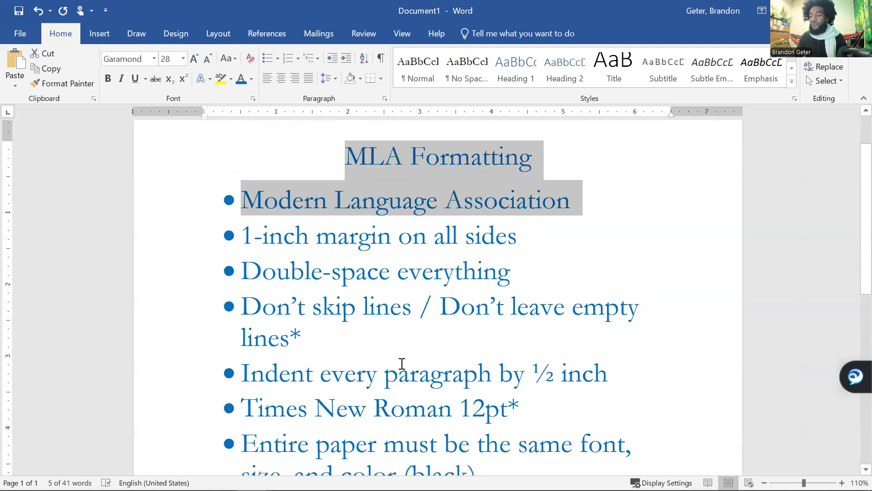
scroll(399, 354, "up", 1)
scroll(399, 348, "down", 2)
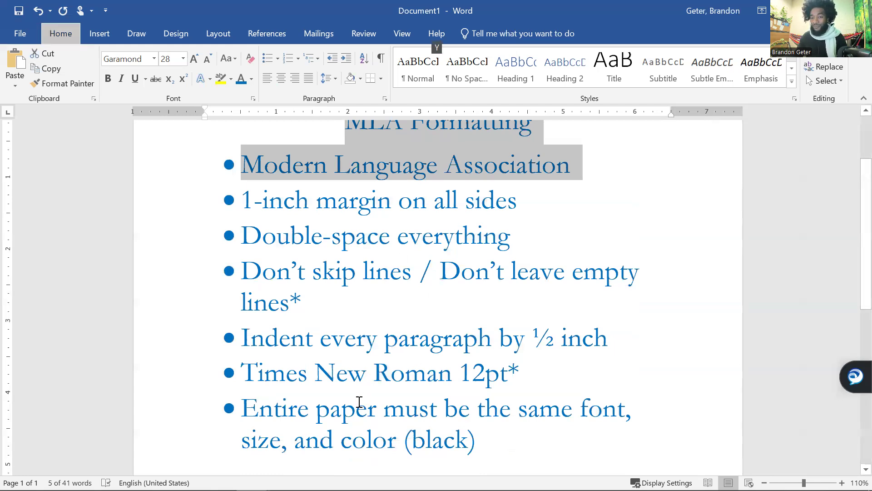
key("alt+Tab")
key("alt+Tab")
key("alt+Tab")
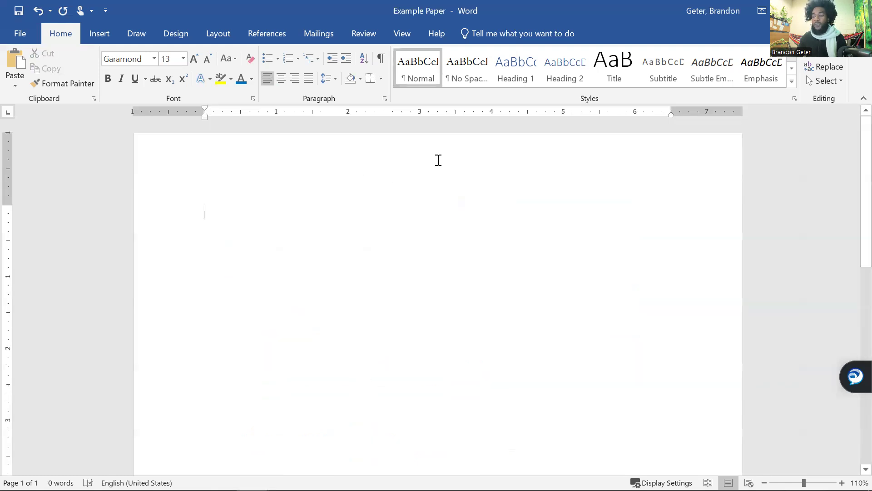
scroll(435, 222, "up", 2)
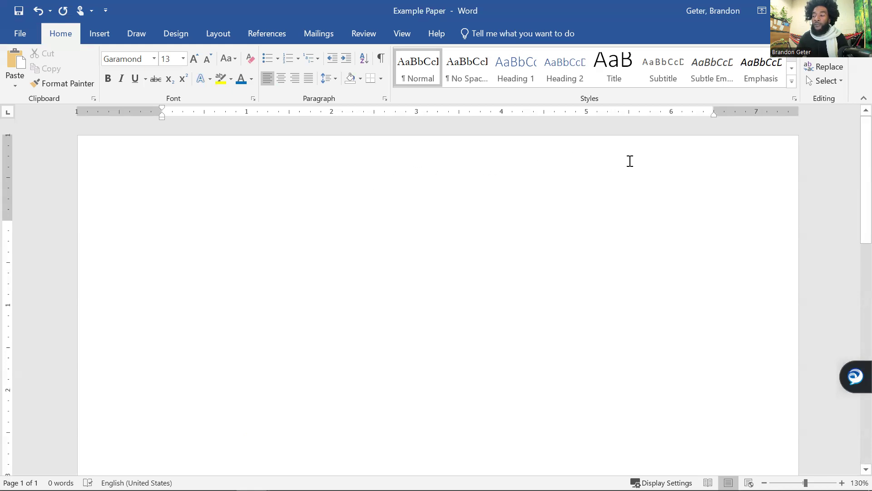
Put the author's last name at the right-aligned position of the page header.
double_click(647, 160)
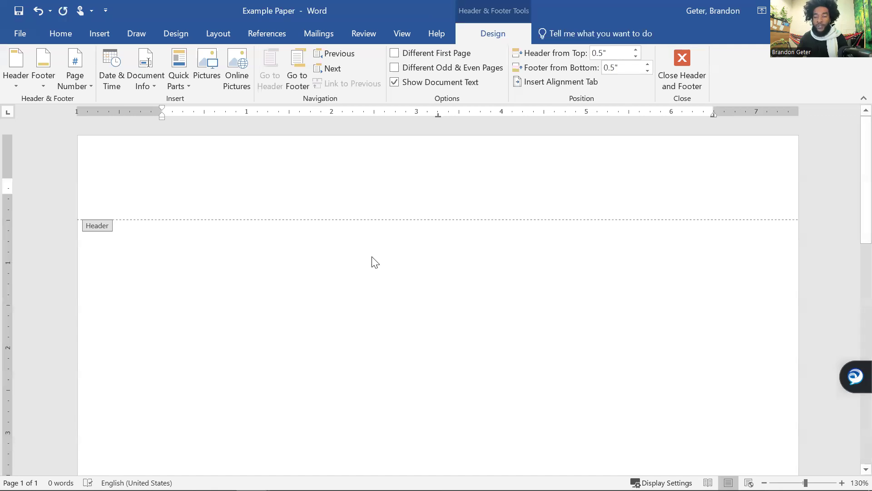
key("Tab")
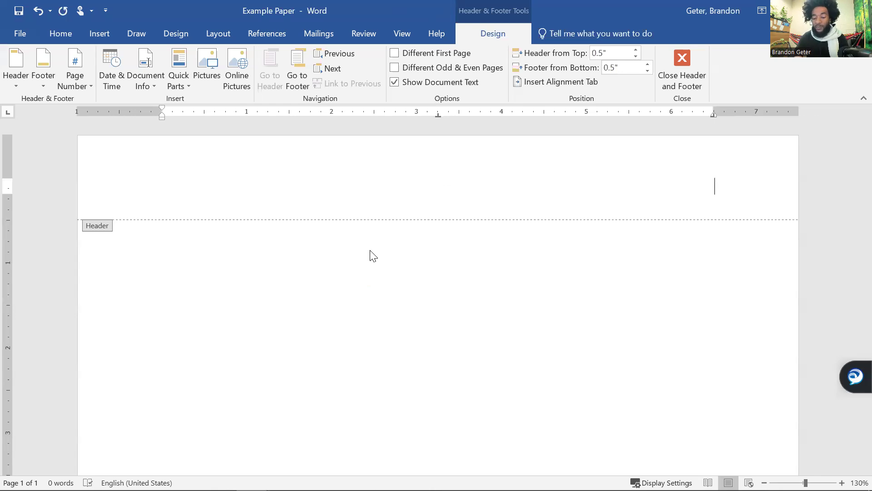
type("eter")
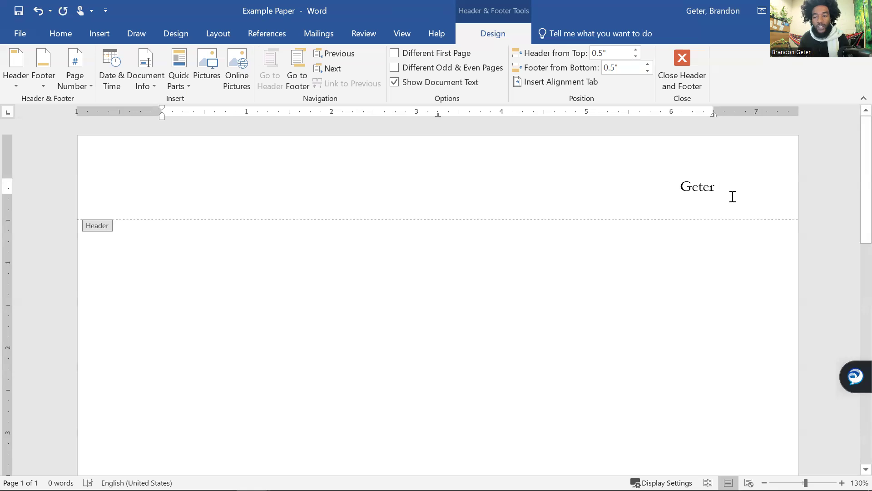
Insert a plain page number right after the surname in the header.
left_click(80, 76)
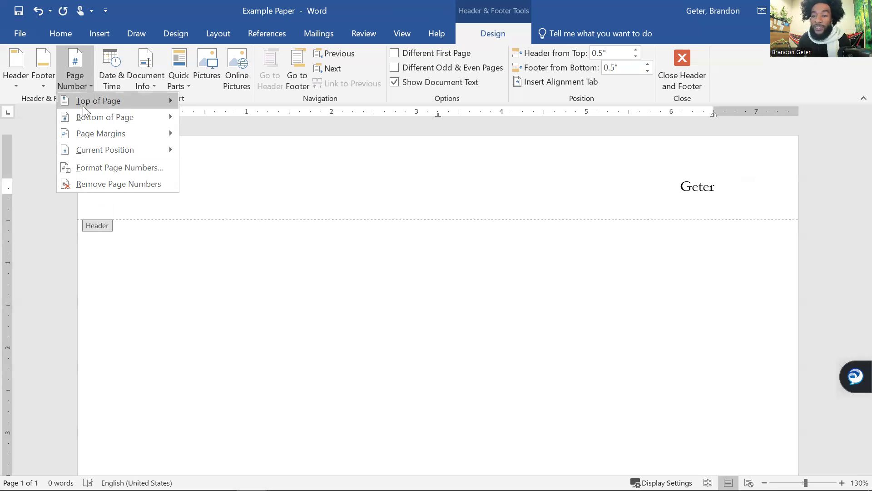
mouse_move(118, 155)
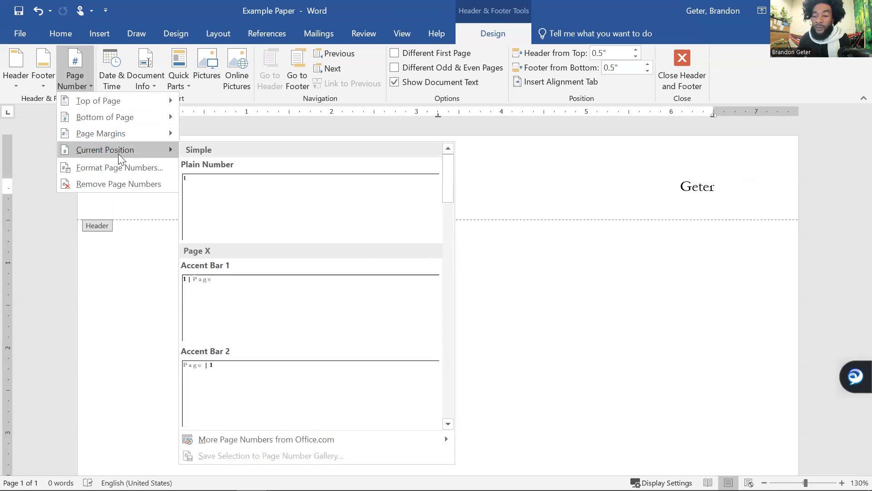
left_click(205, 196)
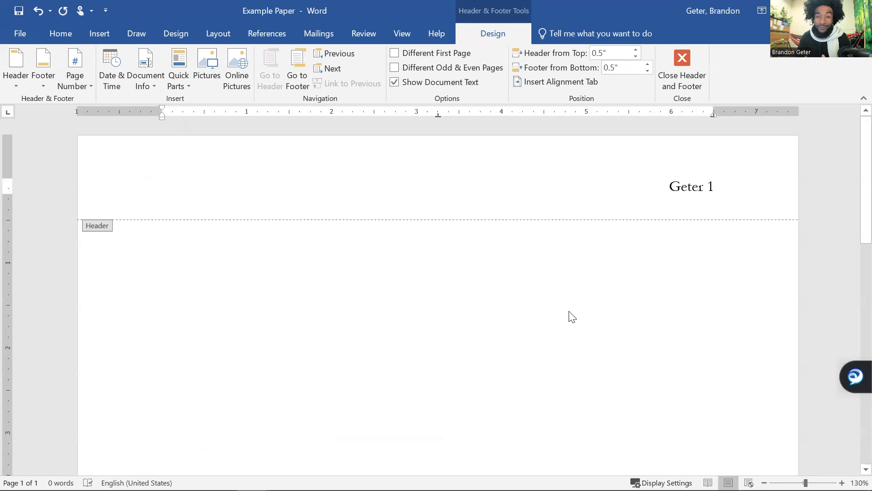
Back in the body, enter the author's full name and the instructor's name on separate lines.
double_click(389, 305)
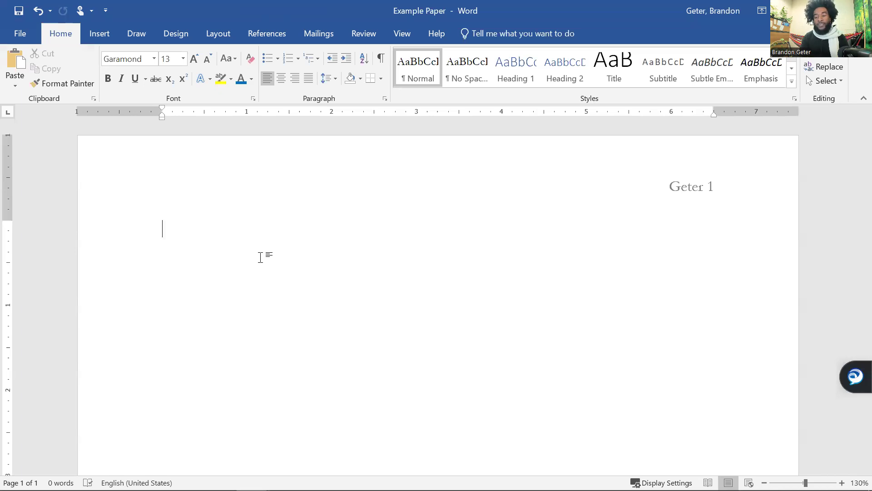
type("Brando")
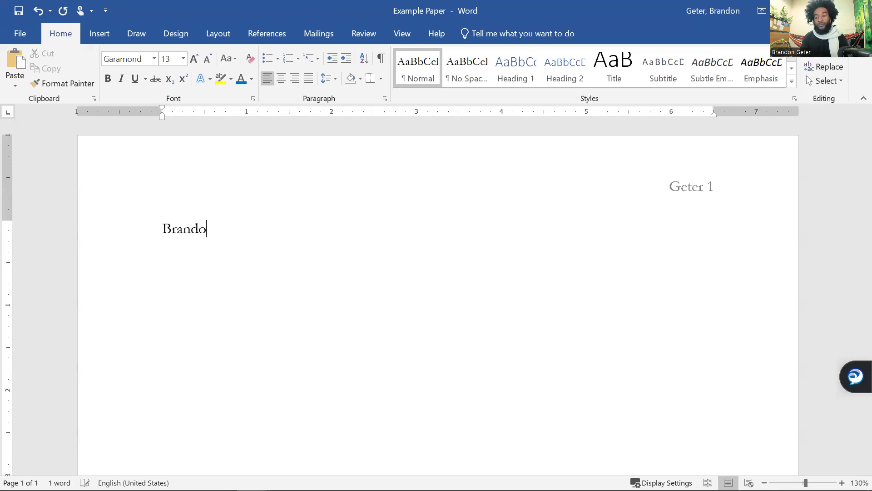
type("n J. Geter")
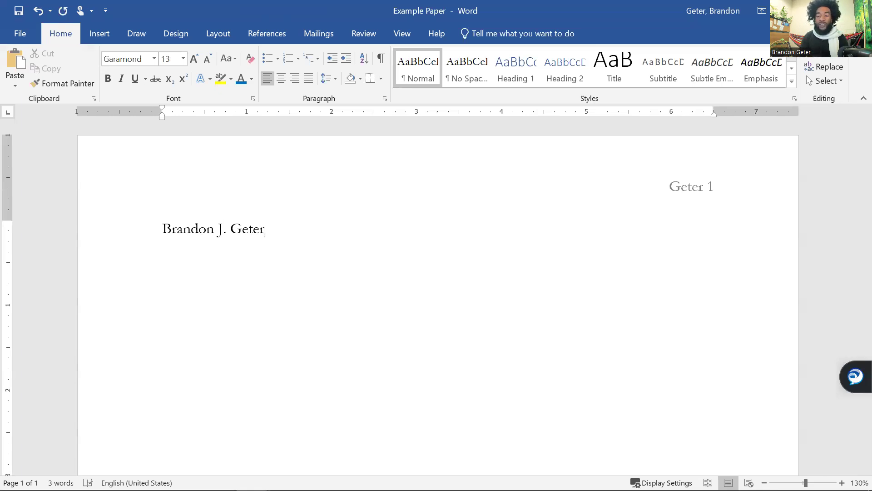
key("Return")
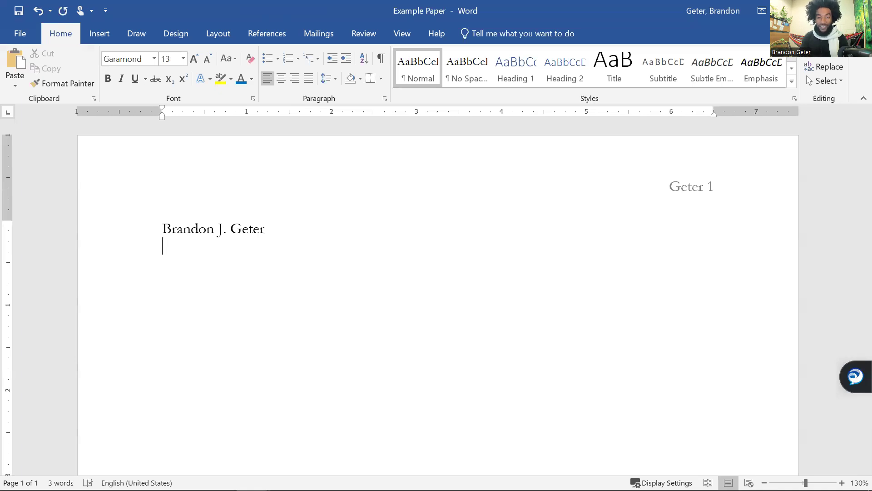
type("Geter")
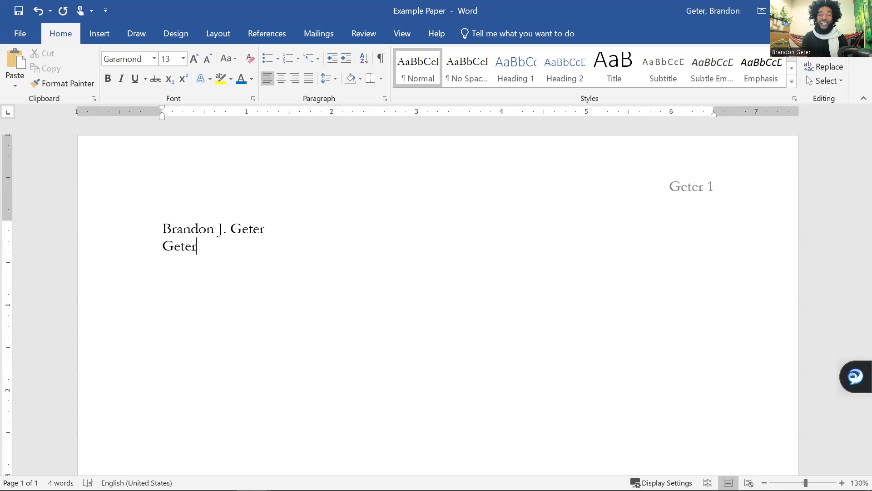
Add 'English 1101' and '27 January 2025' as the next heading lines.
key("Return")
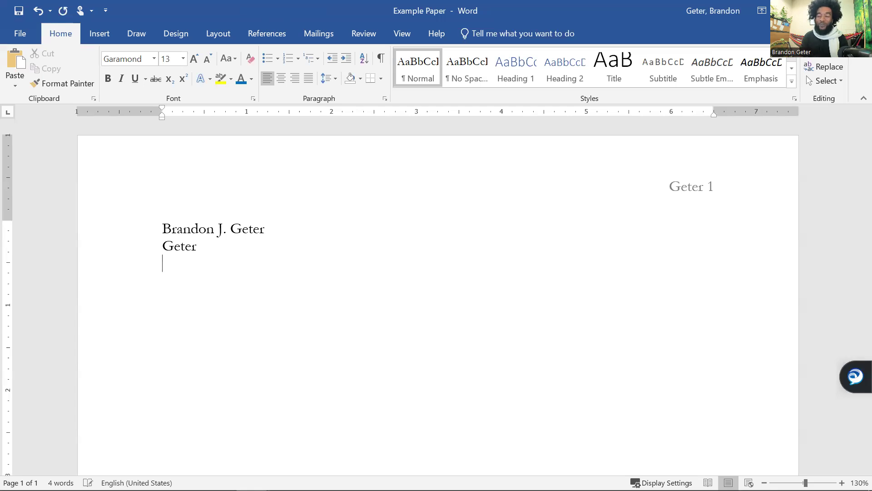
type("English ")
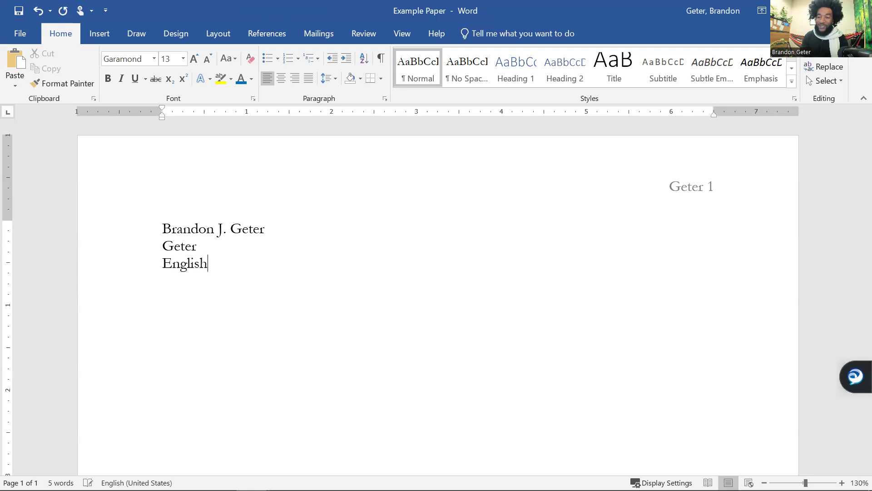
type("11")
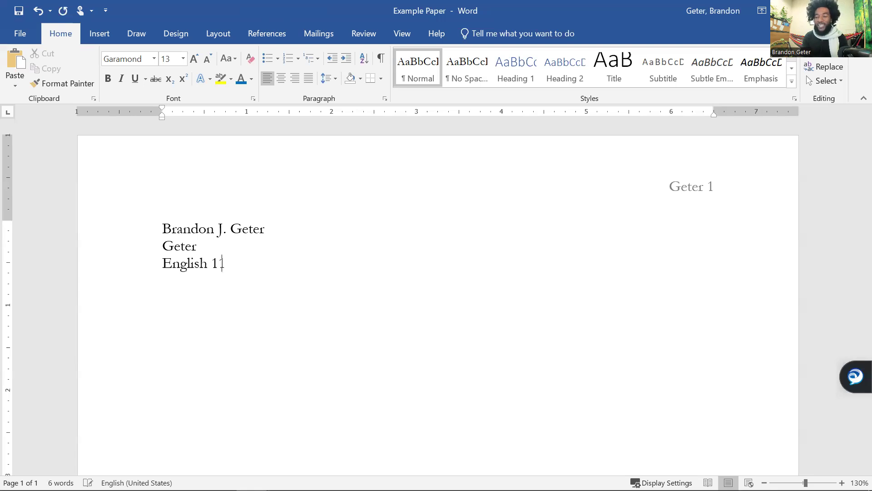
type("01")
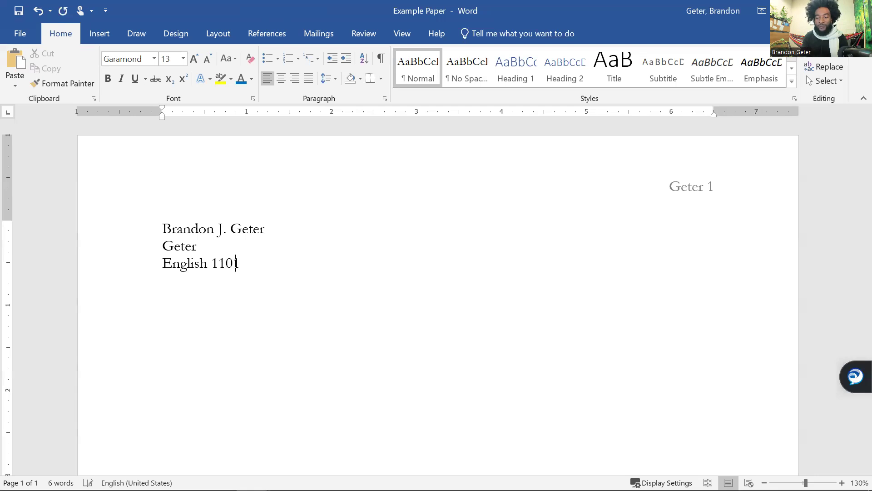
key("Return")
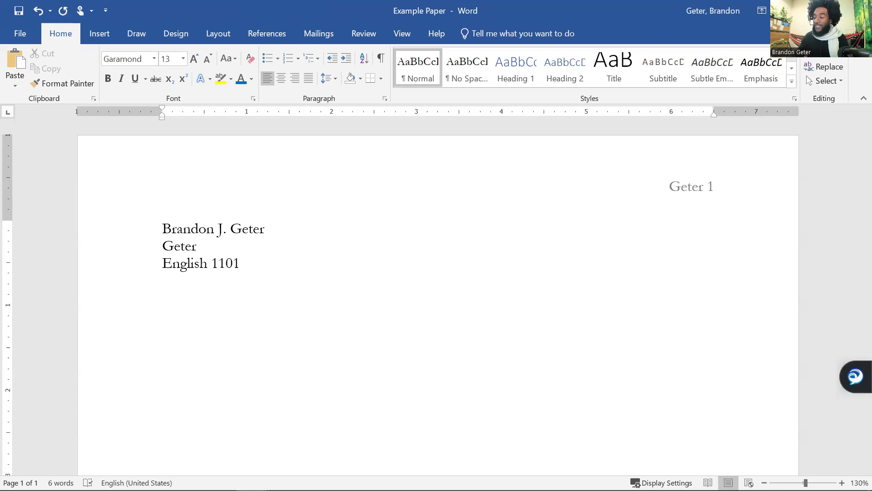
type("2")
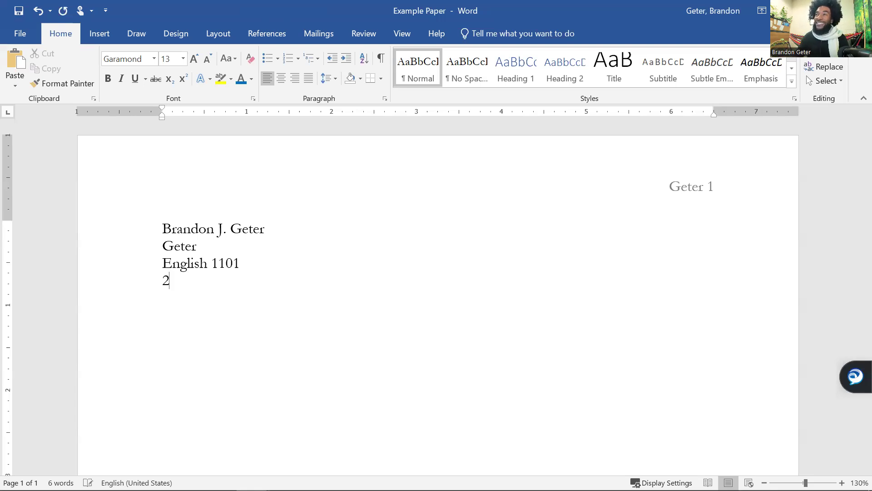
type("7 Janu")
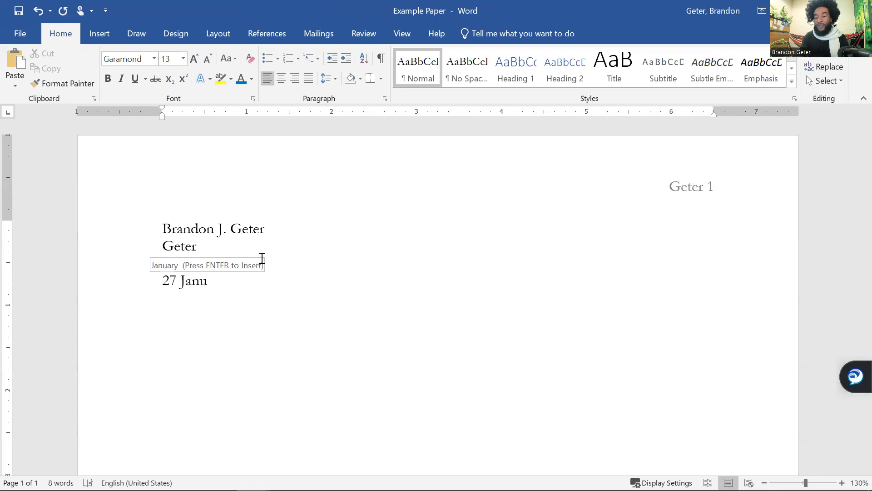
type("ary ")
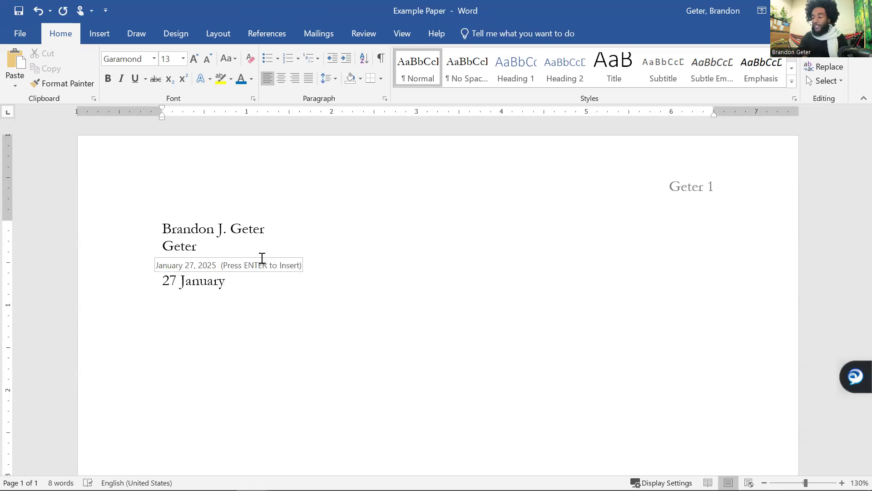
type("2025")
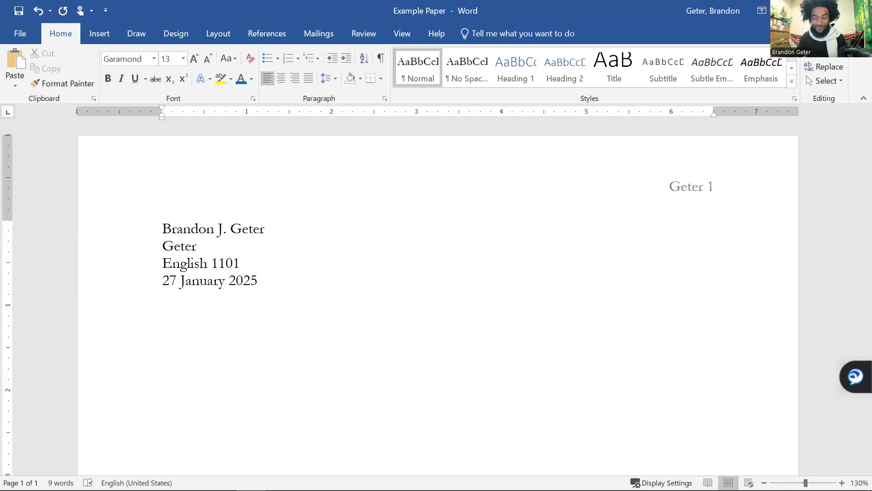
Add the centered title 'The Best Paper in the World', leaving the next line left-aligned.
left_click(282, 79)
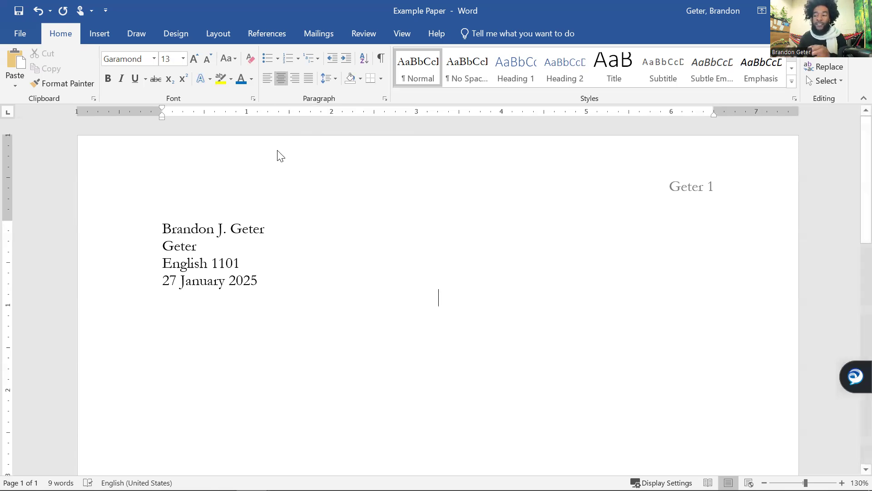
type("The Best Paper in the World")
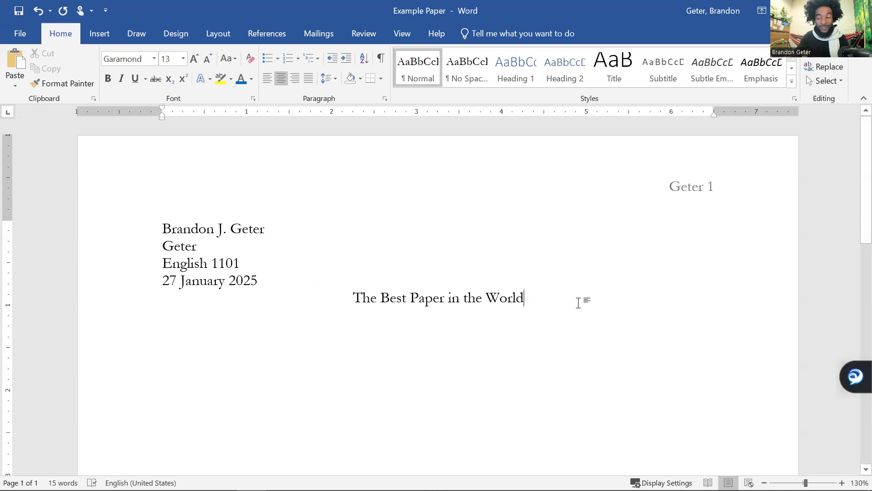
key("Return")
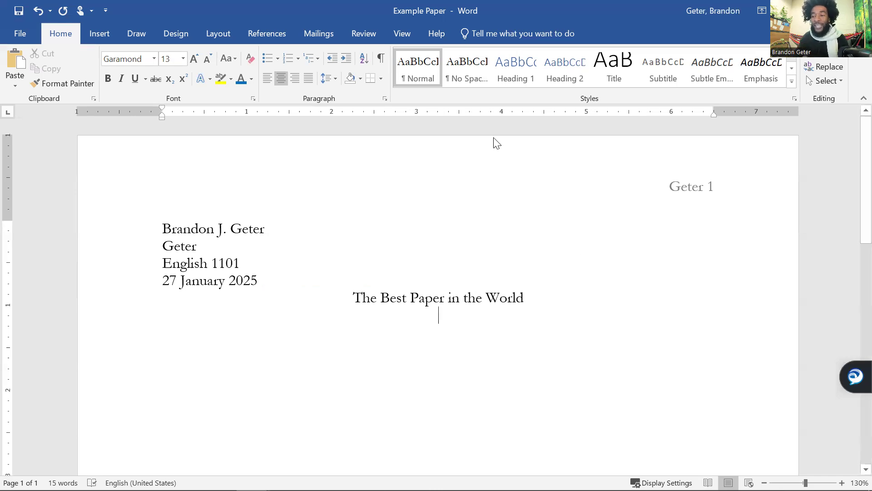
left_click(266, 80)
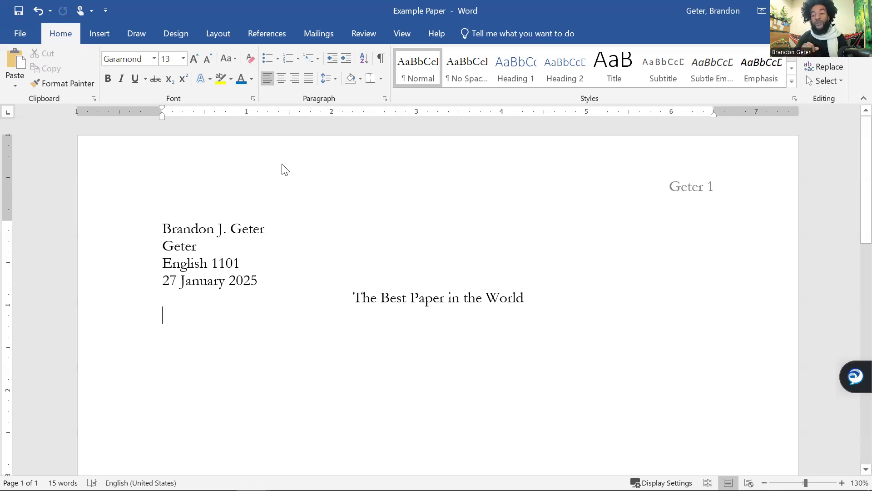
Type the indented sentence 'This is the best paper that you will ever read in your entire lifetime.'.
key("Tab")
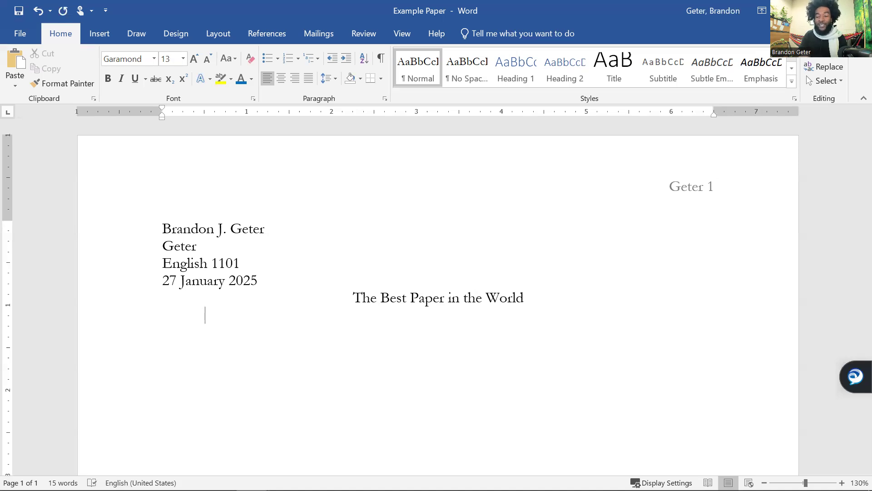
type("The is")
key("BackSpace")
key("BackSpace")
key("BackSpace")
key("BackSpace")
type("is is the best paper that you will ever")
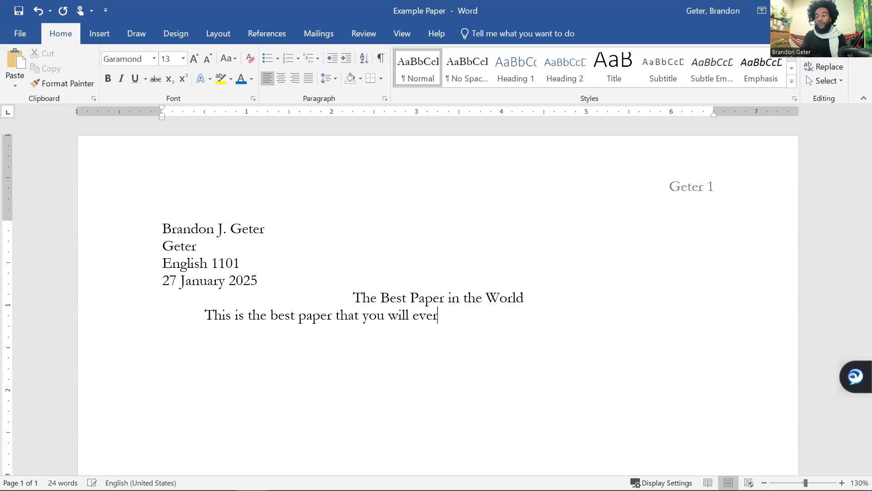
type(" read in your entire lifetime.")
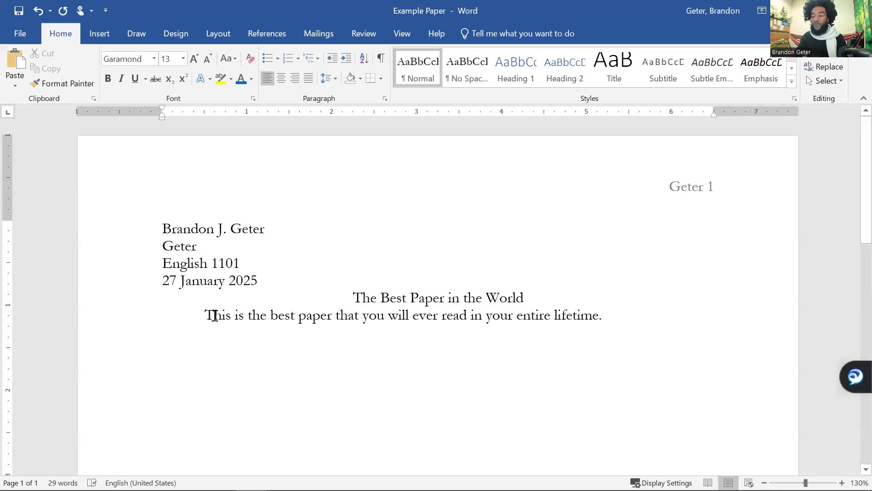
Select the whole body sentence.
left_click_drag(213, 315, 614, 316)
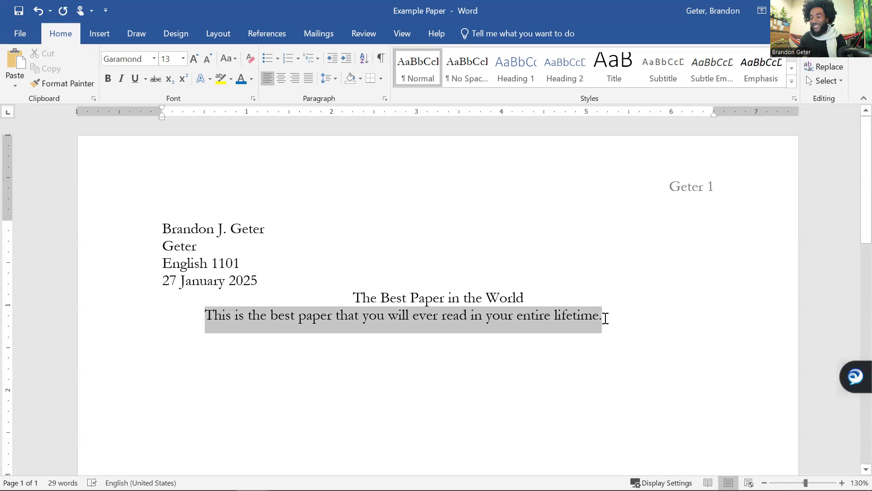
left_click_drag(608, 319, 603, 320)
left_click(610, 318)
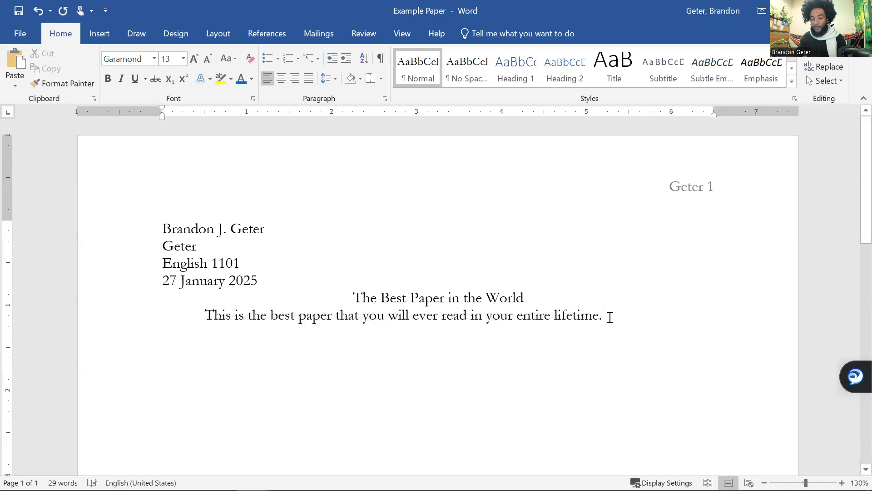
left_click_drag(223, 316, 607, 320)
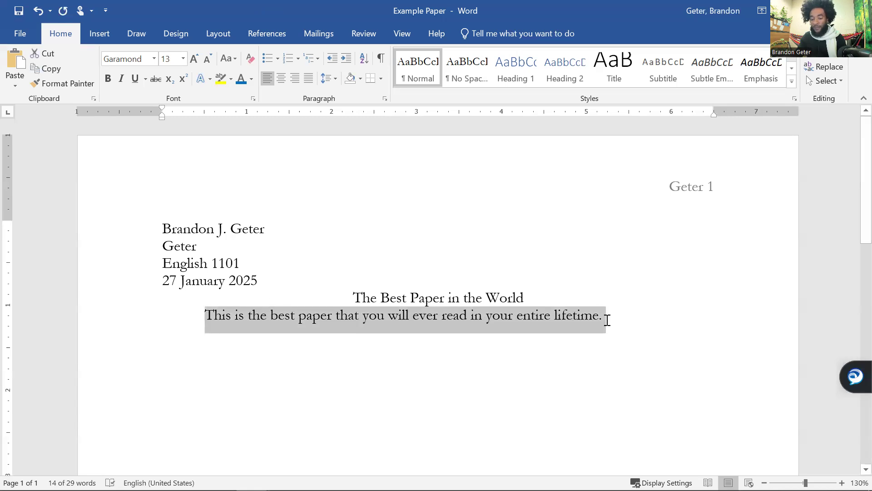
Copy the sentence and paste it repeatedly into three indented body paragraphs.
key("ctrl+c")
key("ctrl+v")
key("ctrl+v")
key("ctrl+v")
key("ctrl+v")
key("ctrl+v")
key("ctrl+v")
key("ctrl+v")
key("ctrl+v")
key("ctrl+v")
key("ctrl+v")
key("ctrl+v")
key("ctrl+v")
key("ctrl+v")
key("ctrl+v")
key("ctrl+v")
key("ctrl+v")
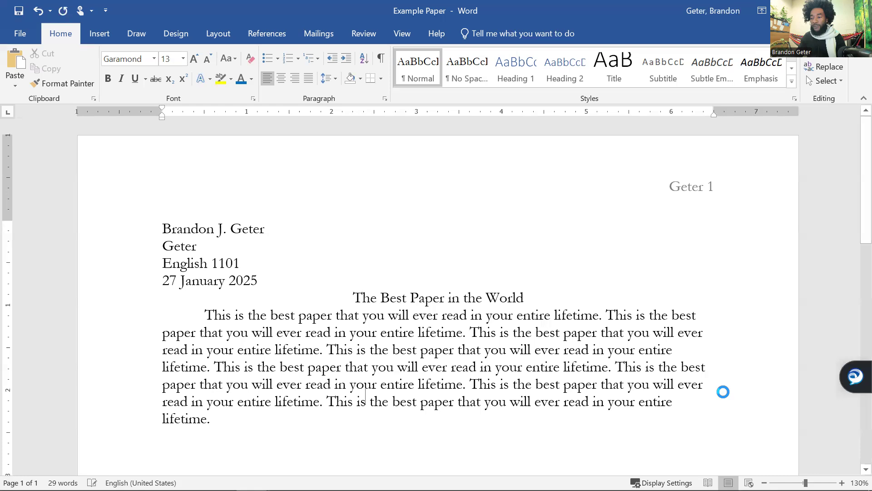
key("Return")
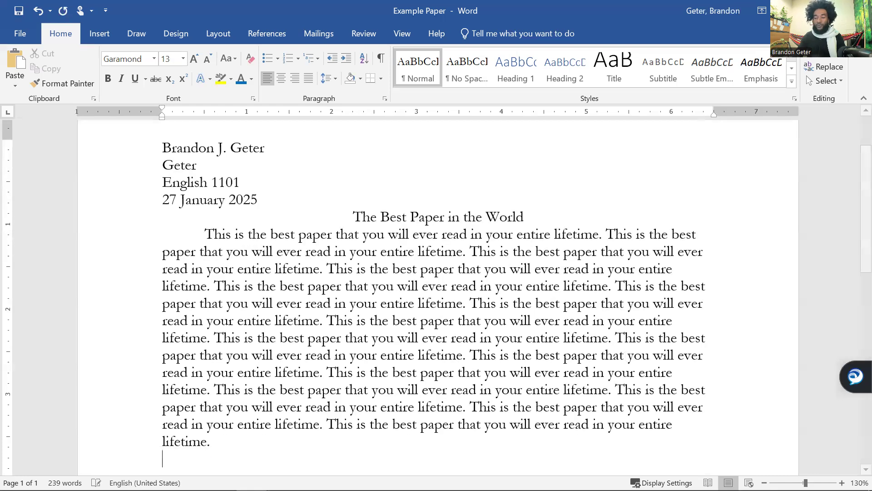
key("ctrl+v")
key("ctrl+v")
key("ctrl+v")
key("ctrl+v")
key("ctrl+v")
key("ctrl+v")
key("ctrl+v")
key("ctrl+v")
key("ctrl+v")
key("ctrl+v")
key("ctrl+v")
key("ctrl+v")
key("ctrl+v")
key("ctrl+v")
key("ctrl+v")
key("ctrl+v")
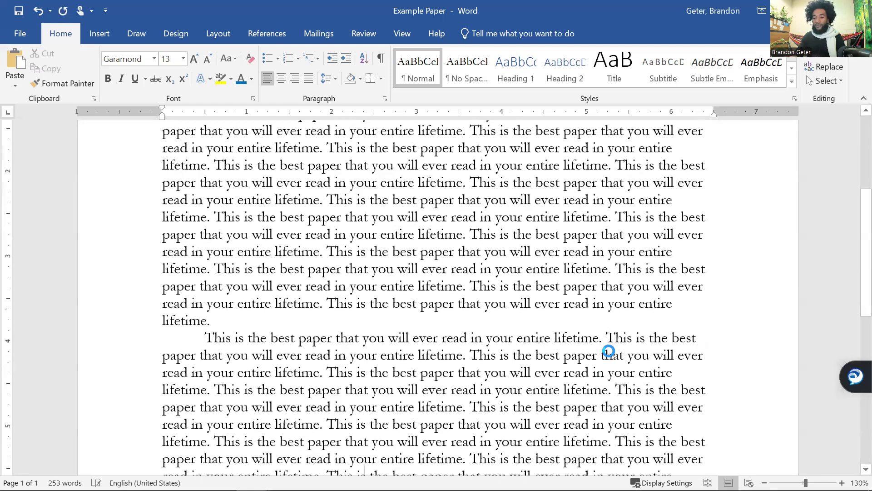
key("Return")
key("ctrl+v")
key("ctrl+v")
key("ctrl+v")
key("ctrl+v")
key("ctrl+v")
key("ctrl+v")
key("ctrl+v")
key("ctrl+v")
key("ctrl+v")
key("ctrl+v")
key("ctrl+v")
key("ctrl+v")
key("ctrl+v")
key("ctrl+v")
key("ctrl+v")
key("ctrl+v")
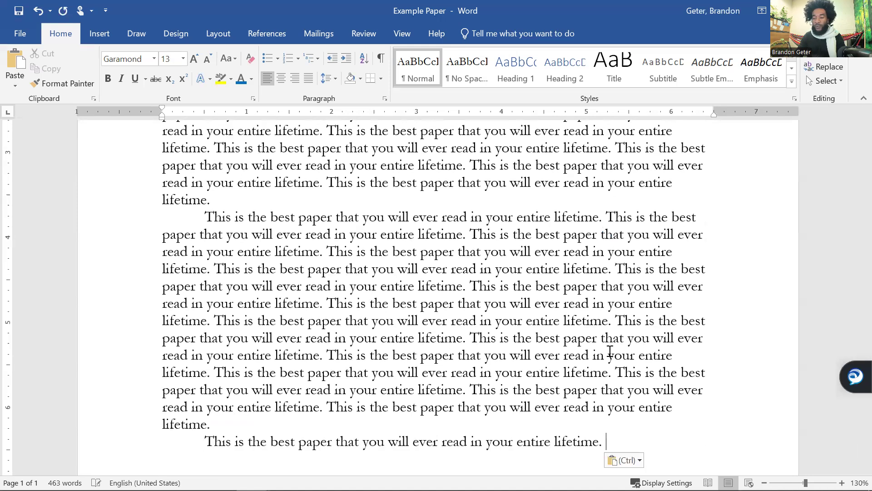
Add a page break and two more pasted indented paragraphs, bringing the paper to 1121 words.
key("ctrl+v")
key("ctrl+Return")
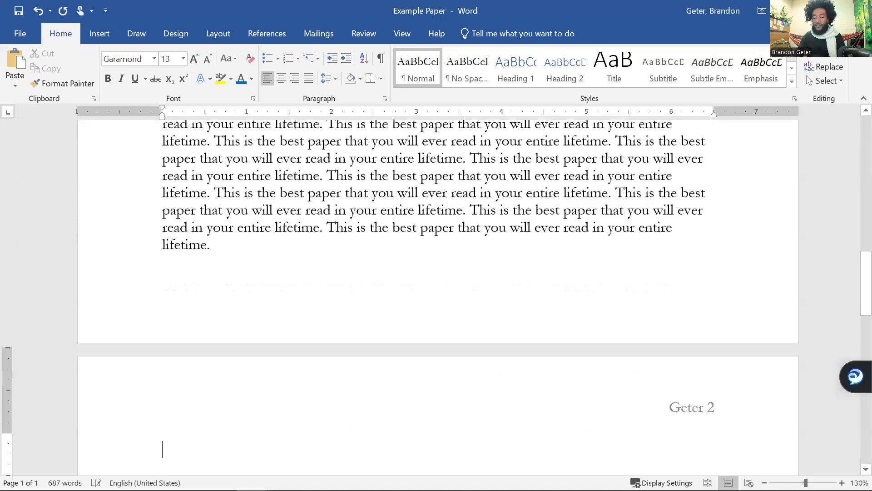
key("Tab")
key("ctrl+v")
key("ctrl+v")
key("ctrl+v")
key("ctrl+v")
key("ctrl+v")
key("ctrl+v")
key("ctrl+v")
key("ctrl+v")
key("ctrl+v")
key("ctrl+v")
key("ctrl+v")
key("ctrl+v")
key("ctrl+v")
key("ctrl+v")
key("ctrl+v")
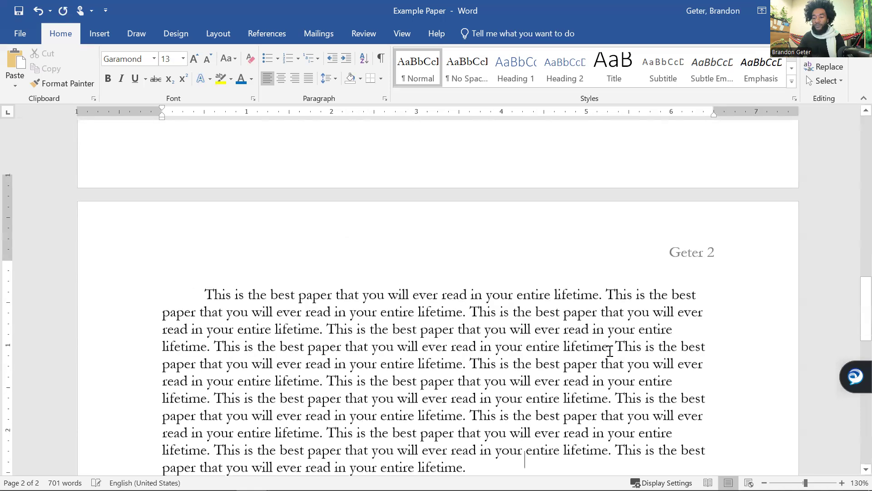
key("Return")
key("Tab")
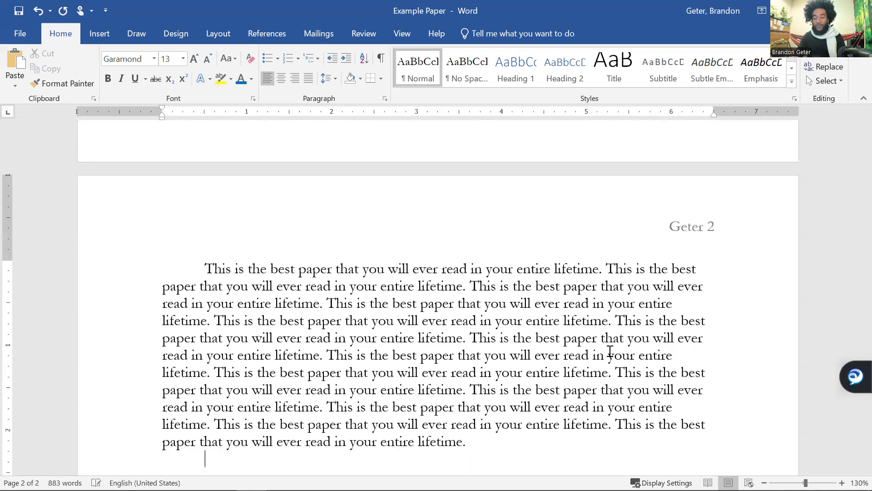
key("ctrl+v")
key("ctrl+v")
key("ctrl+v")
key("ctrl+v")
key("ctrl+v")
key("ctrl+v")
key("ctrl+v")
key("ctrl+v")
key("ctrl+v")
key("ctrl+v")
key("ctrl+v")
key("ctrl+v")
key("ctrl+v")
key("ctrl+v")
key("ctrl+v")
key("ctrl+v")
key("ctrl+v")
key("ctrl+v")
key("ctrl+v")
key("ctrl+v")
key("ctrl+v")
key("ctrl+v")
key("ctrl+v")
key("ctrl+v")
key("ctrl+v")
key("ctrl+v")
key("ctrl+v")
key("ctrl+v")
key("ctrl+v")
key("ctrl+v")
key("ctrl+v")
key("ctrl+v")
key("ctrl+v")
scroll(390, 250, "down", 4)
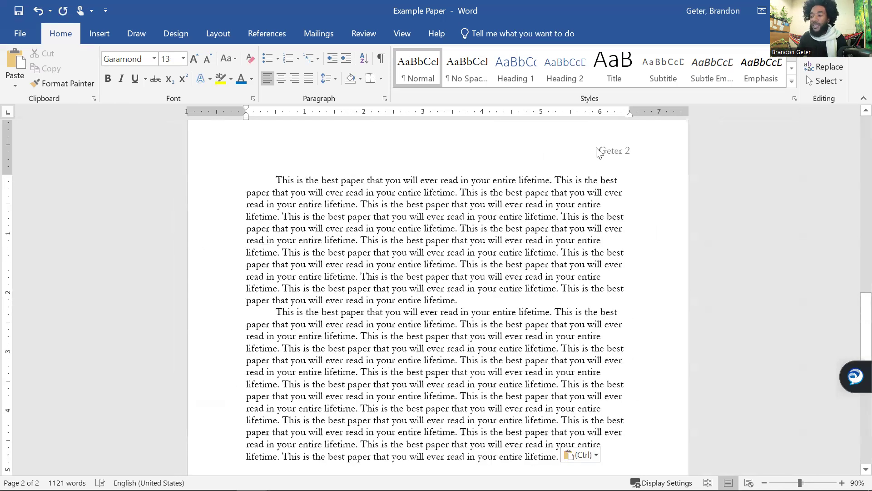
scroll(715, 181, "up", 3)
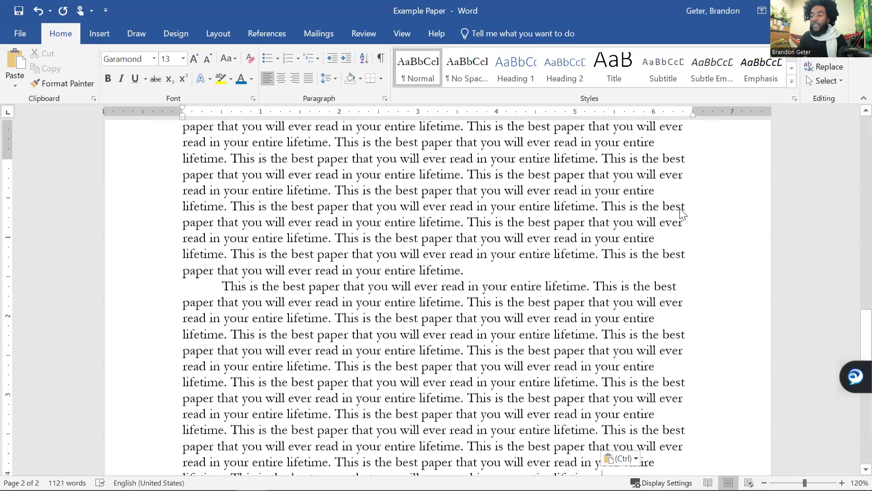
scroll(691, 212, "up", 3)
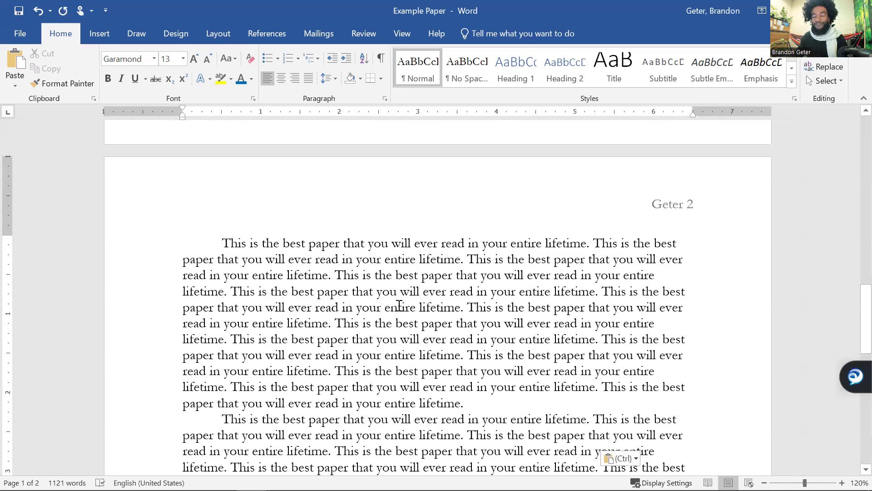
scroll(317, 328, "up", 1)
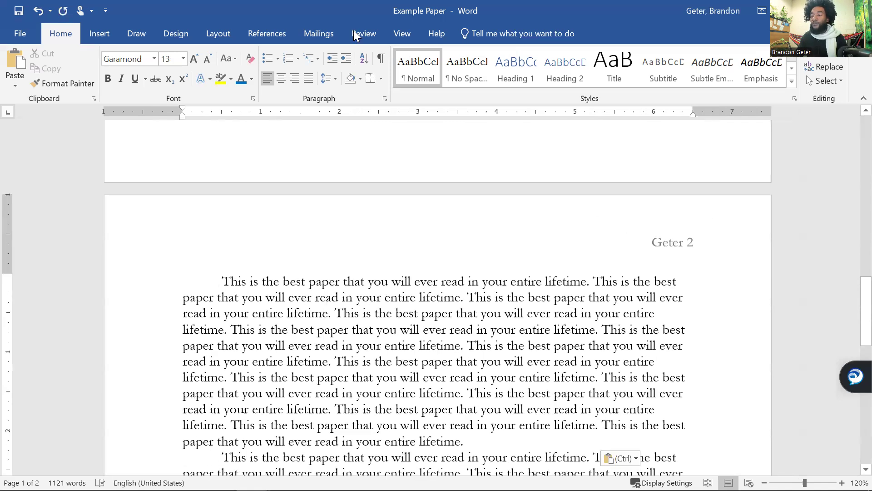
Switch to the Multiple Pages view to show both pages side by side.
left_click(407, 34)
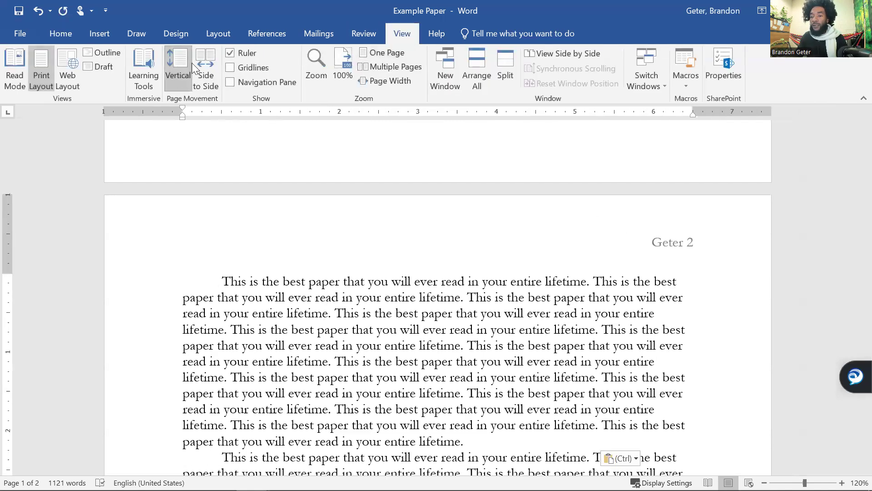
left_click(381, 67)
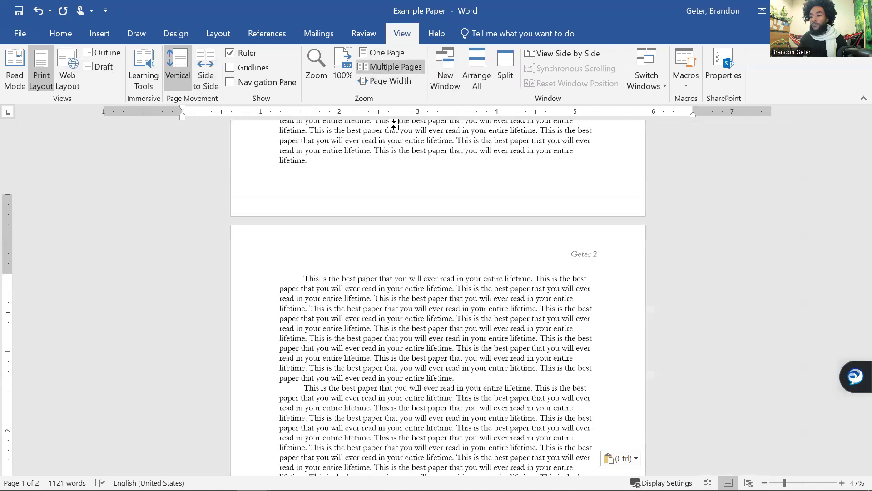
scroll(432, 291, "up", 1, "ctrl")
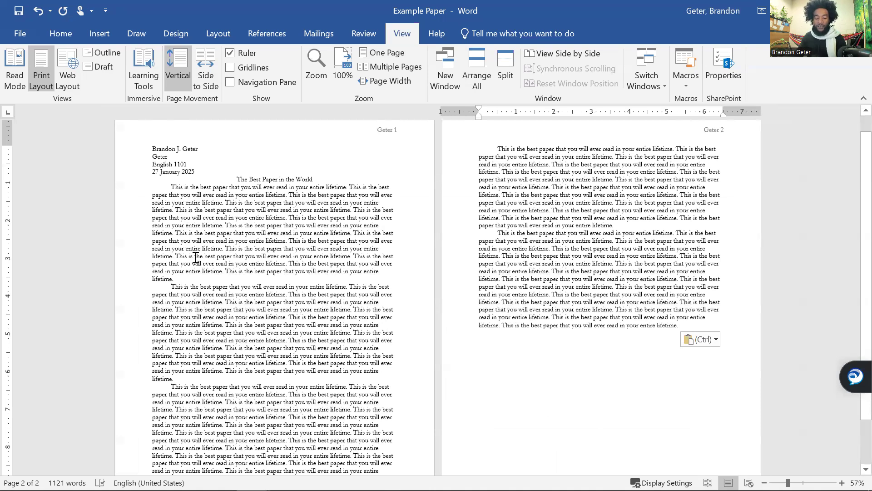
Select the entire document with Ctrl+A.
left_click_drag(680, 326, 145, 154)
left_click(582, 352)
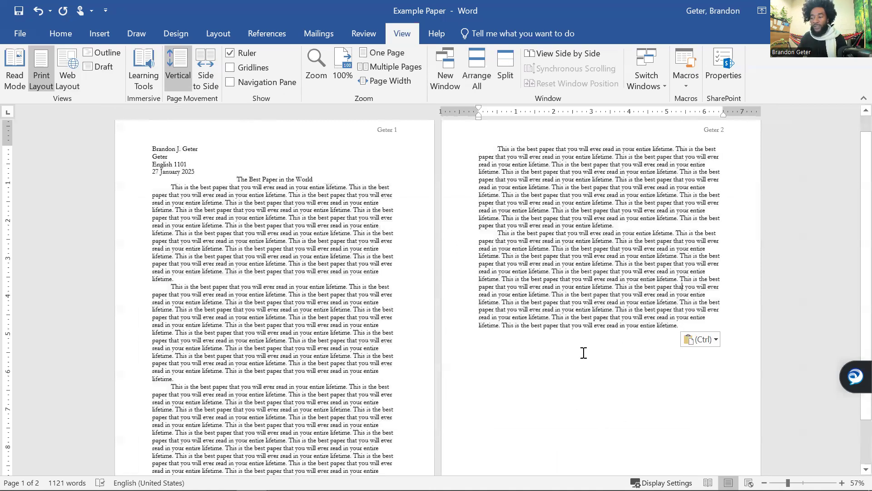
key("ctrl+a")
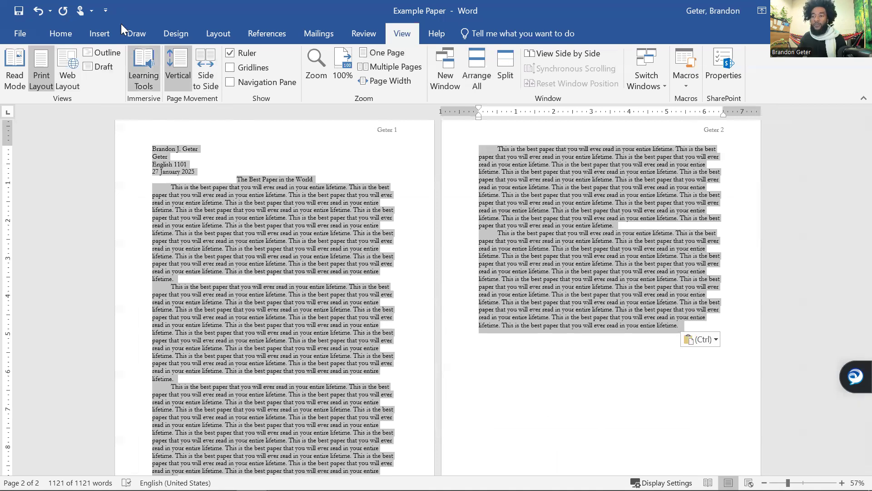
Apply 2.0 line spacing to the whole paper, extending it to four pages.
left_click(57, 36)
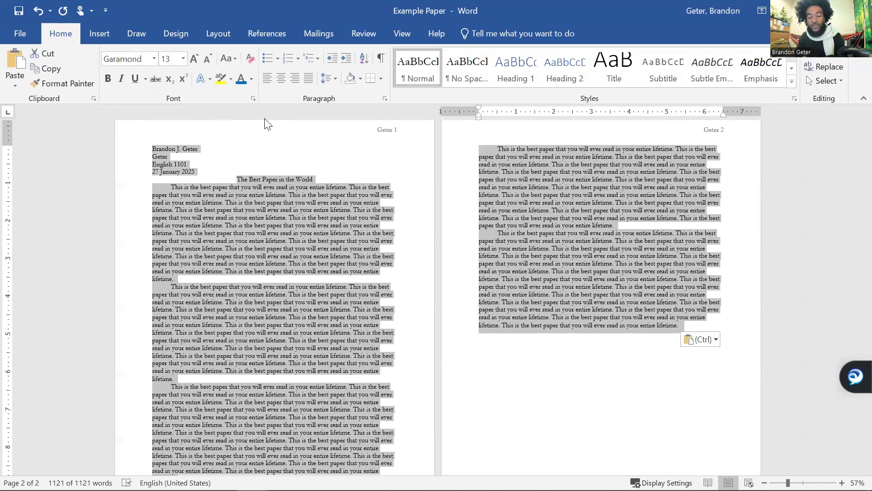
key("ctrl+2")
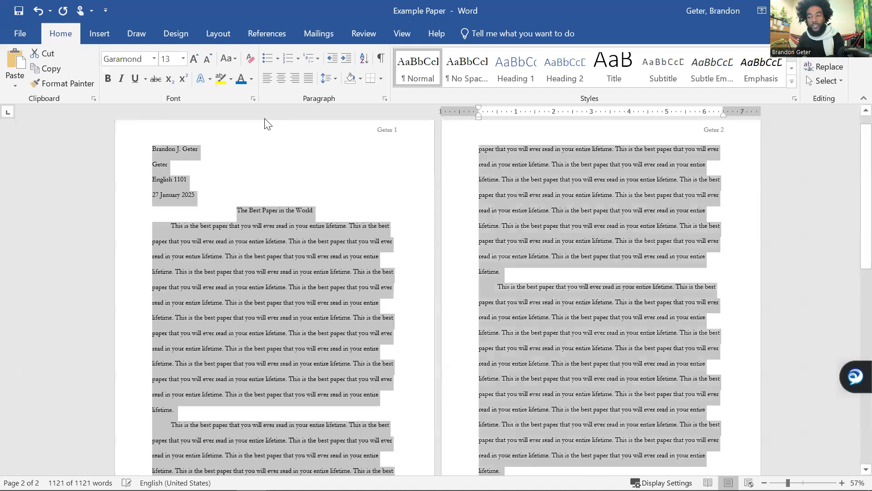
key("ctrl+1")
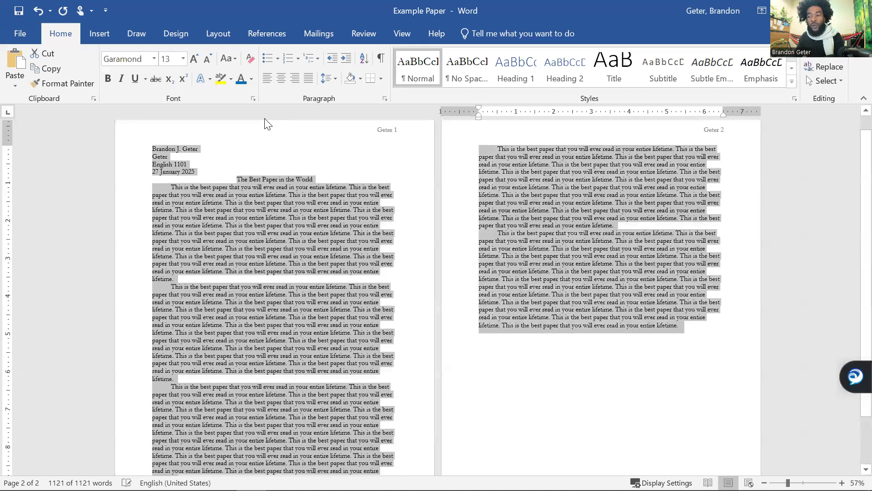
left_click(334, 79)
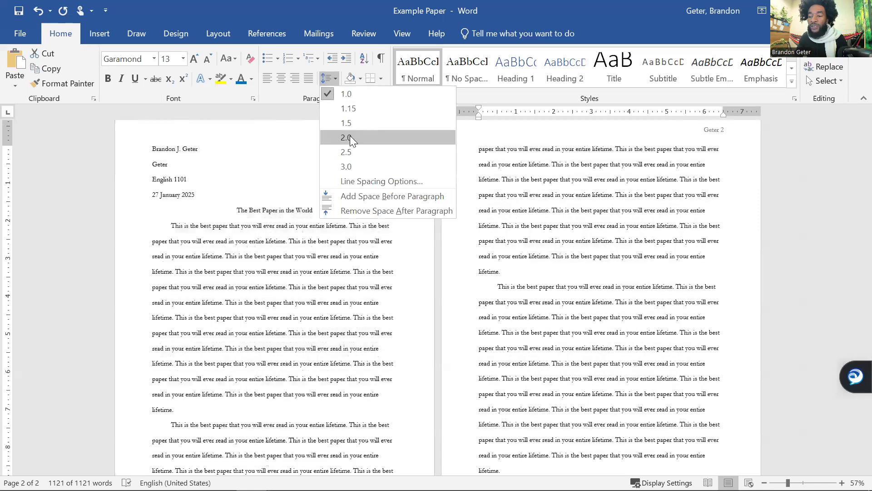
left_click(350, 137)
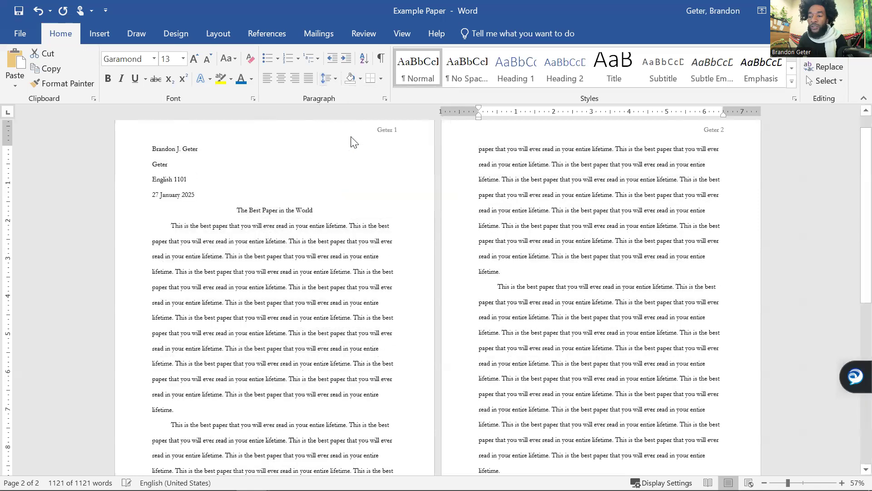
left_click(396, 217)
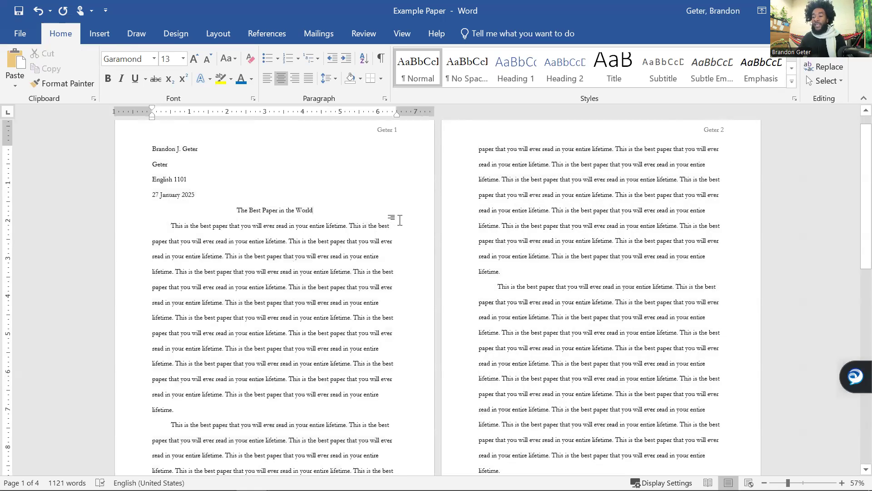
scroll(397, 225, "down", 1, "ctrl")
scroll(396, 224, "down", 2, "ctrl")
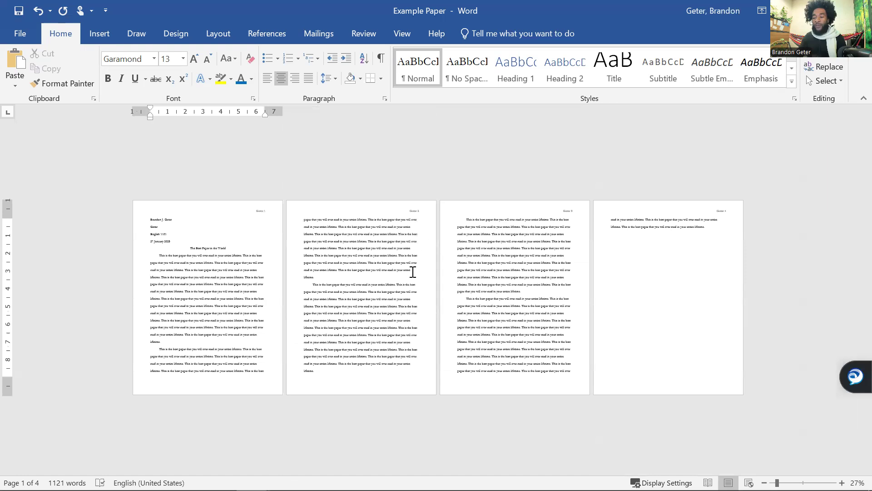
scroll(413, 272, "up", 2, "ctrl")
scroll(412, 271, "up", 1, "ctrl")
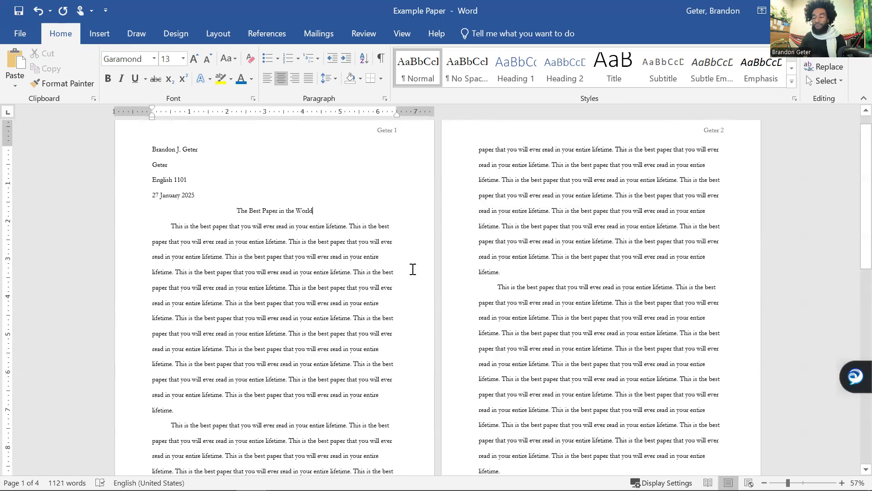
scroll(413, 269, "up", 3, "ctrl")
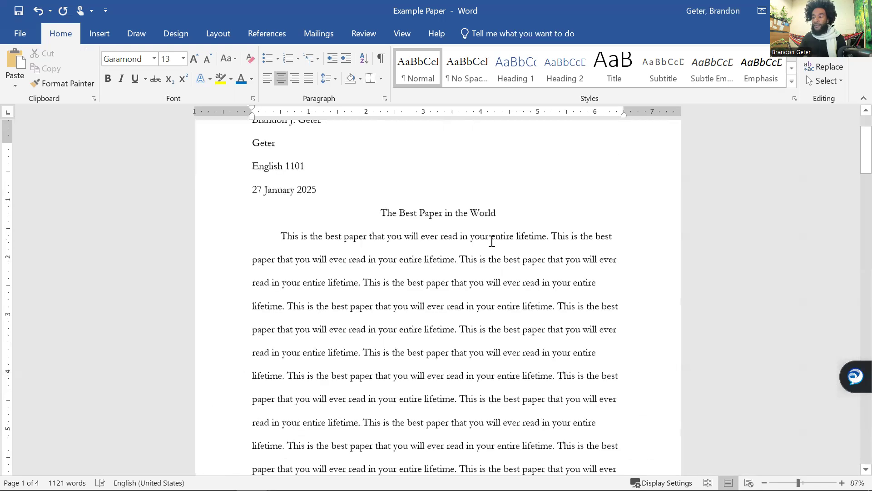
scroll(491, 244, "up", 2)
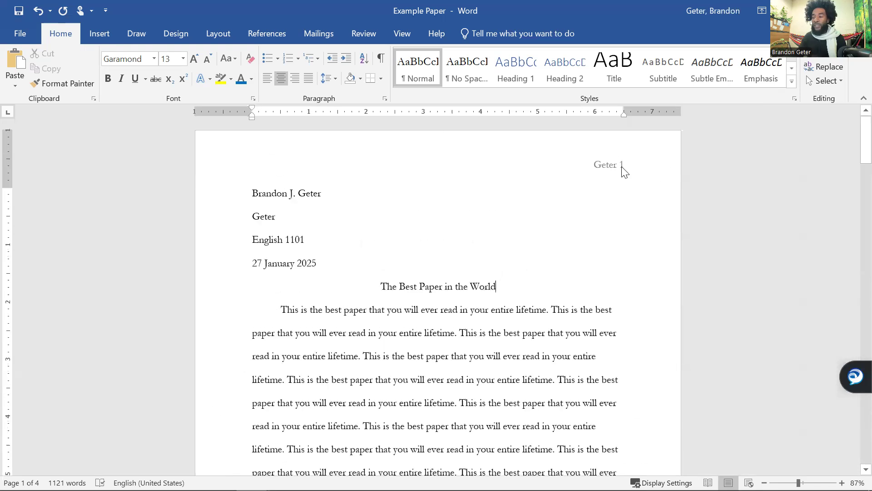
scroll(625, 173, "up", 5, "ctrl")
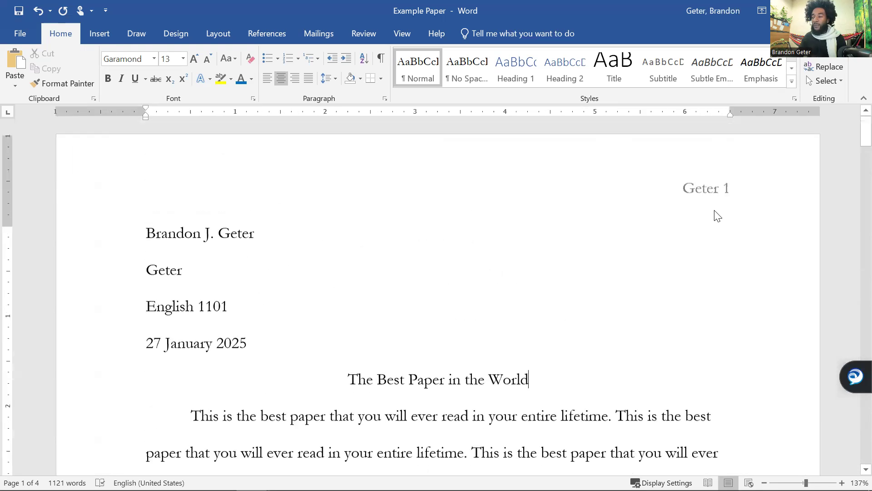
scroll(762, 273, "down", 6)
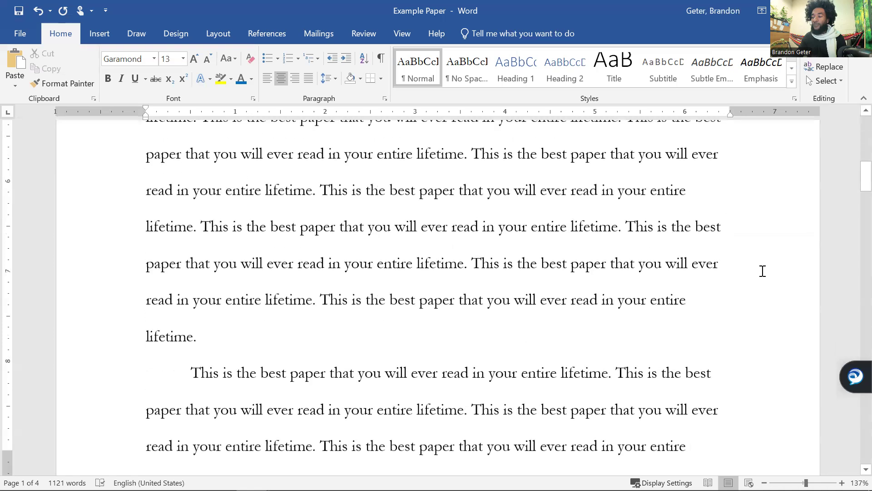
scroll(762, 271, "down", 6)
scroll(727, 230, "down", 4)
scroll(737, 268, "down", 10)
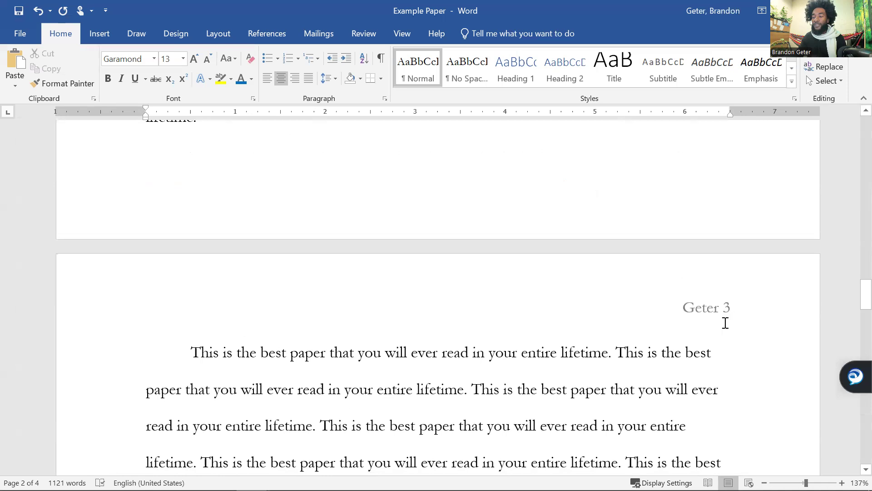
scroll(726, 323, "down", 15)
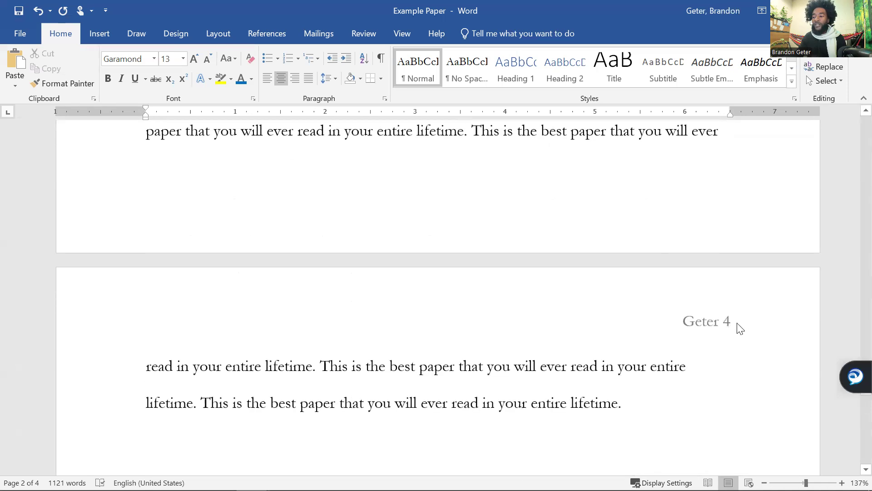
scroll(519, 320, "up", 4)
scroll(519, 321, "up", 10)
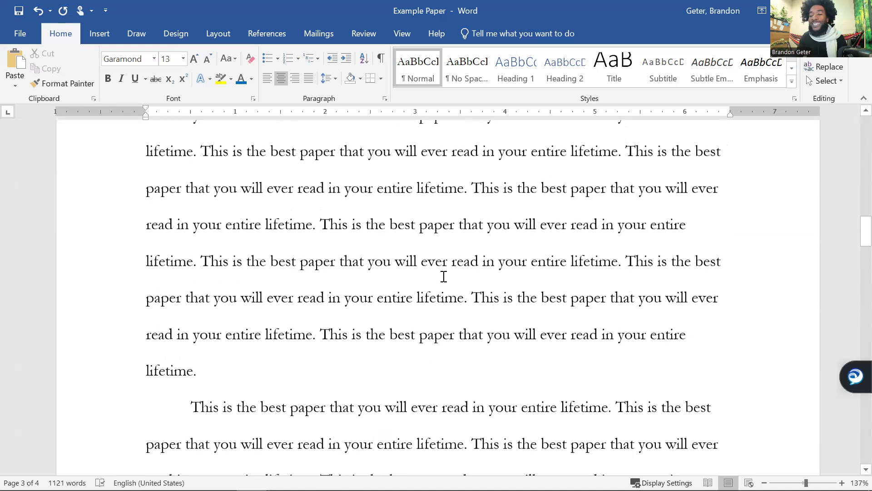
scroll(443, 276, "up", 15)
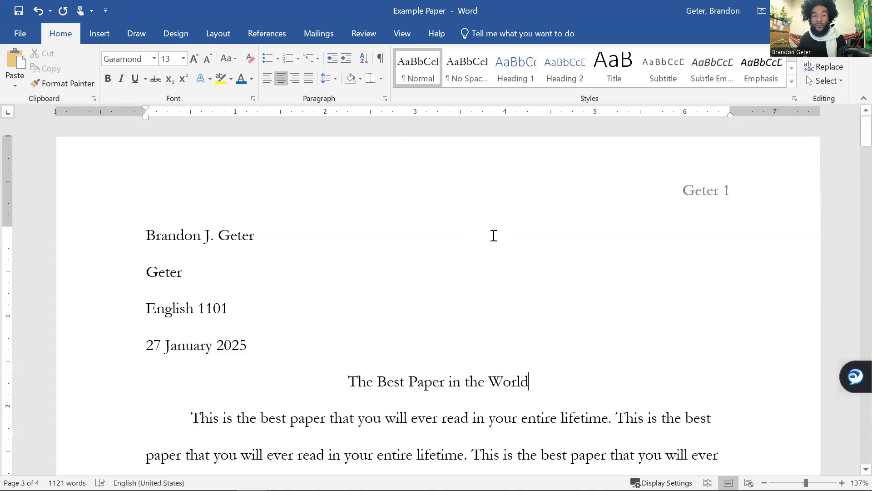
scroll(536, 243, "down", 2, "ctrl")
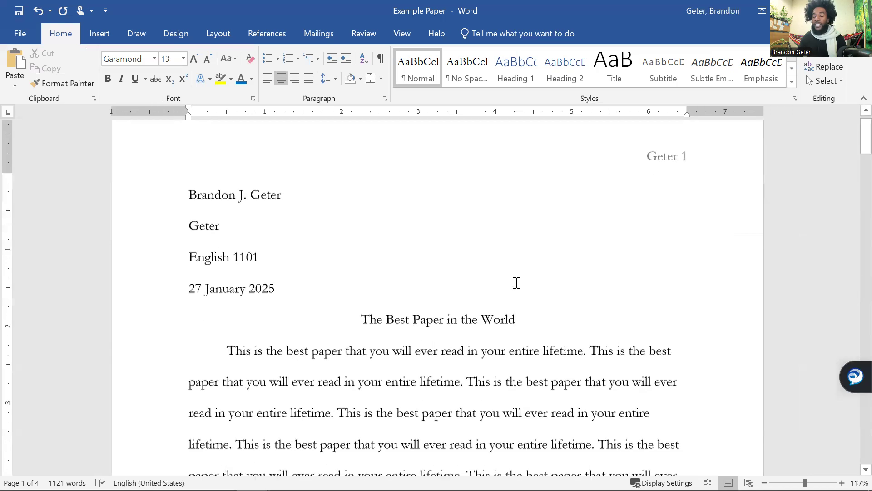
scroll(517, 283, "down", 1)
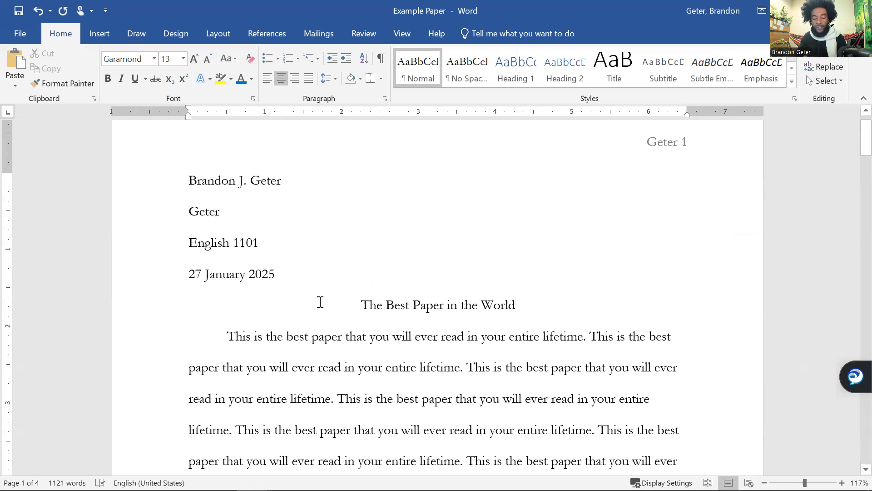
Switch the entire paper briefly to single line spacing.
key("ctrl+a")
key("ctrl+1")
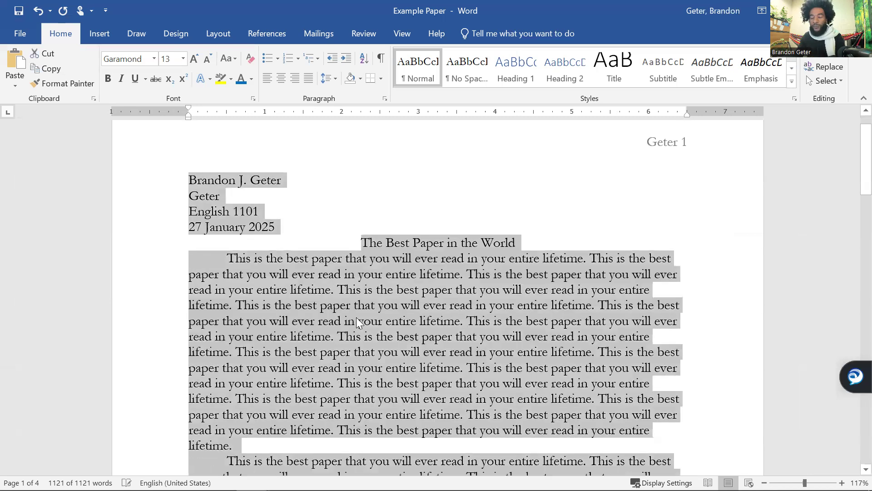
left_click(352, 289)
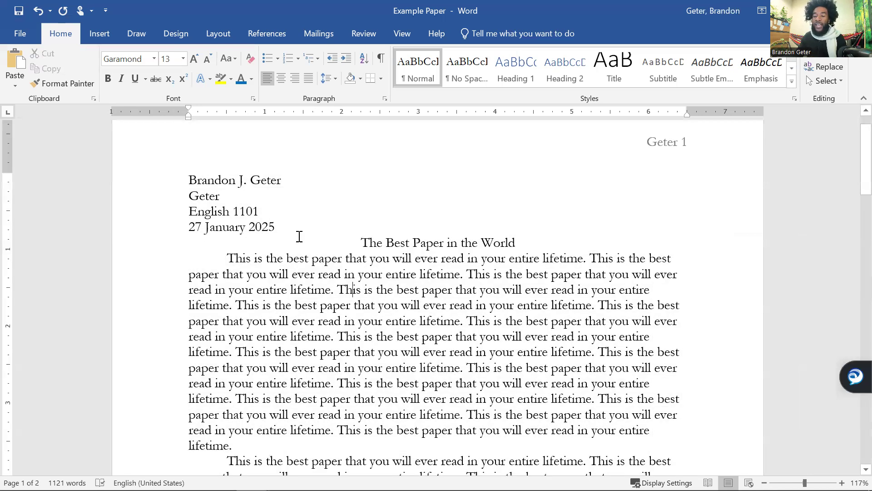
scroll(349, 349, "down", 1)
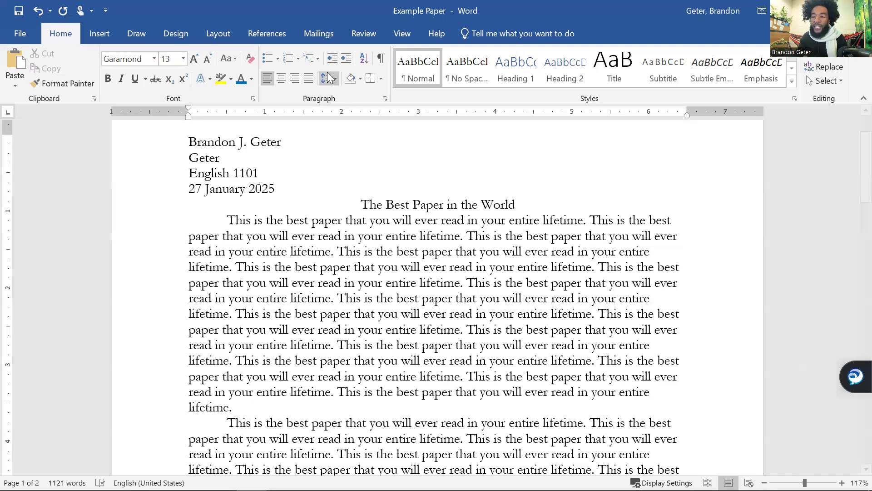
Add space before paragraphs, then remove it, leaving paragraph spacing unchanged.
key("ctrl+a")
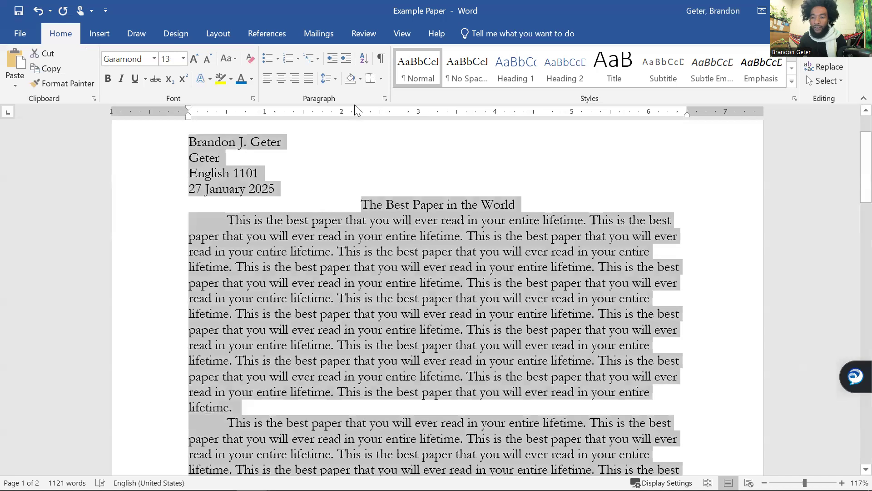
left_click(325, 80)
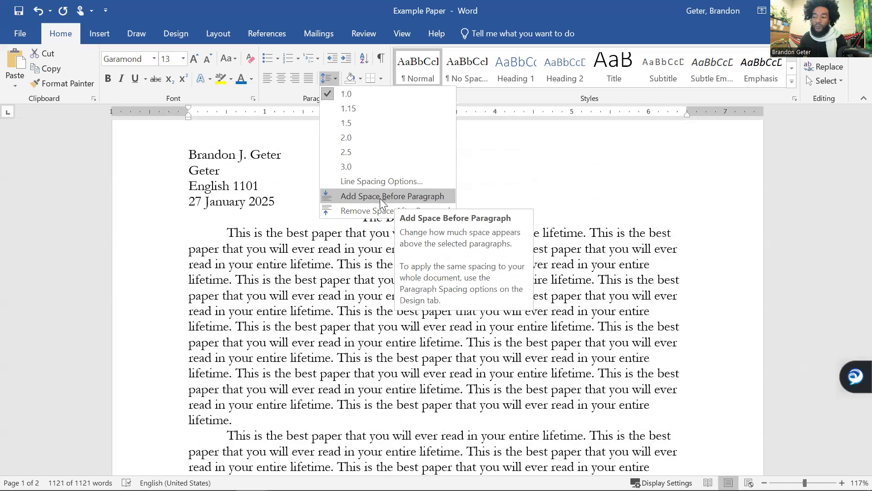
left_click(380, 196)
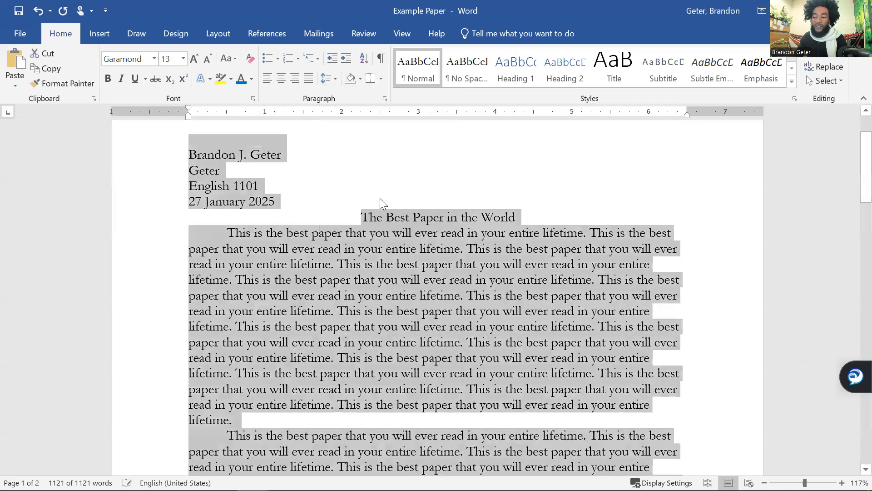
left_click(333, 78)
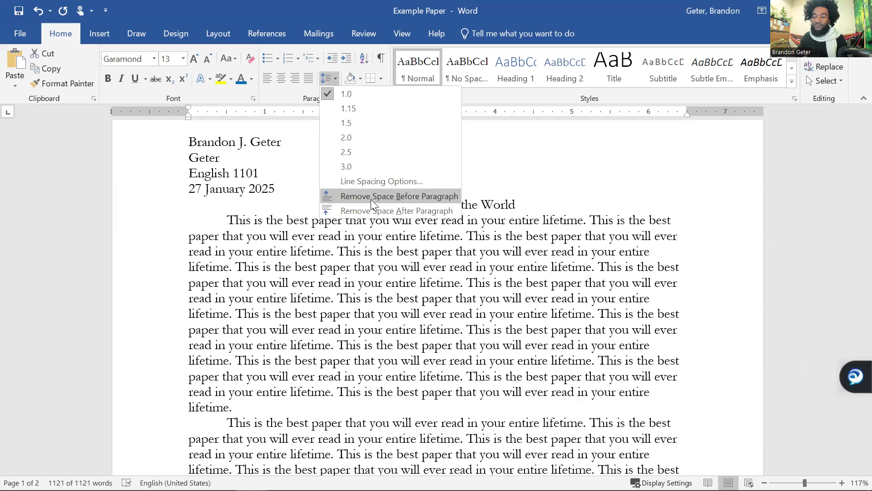
left_click(371, 198)
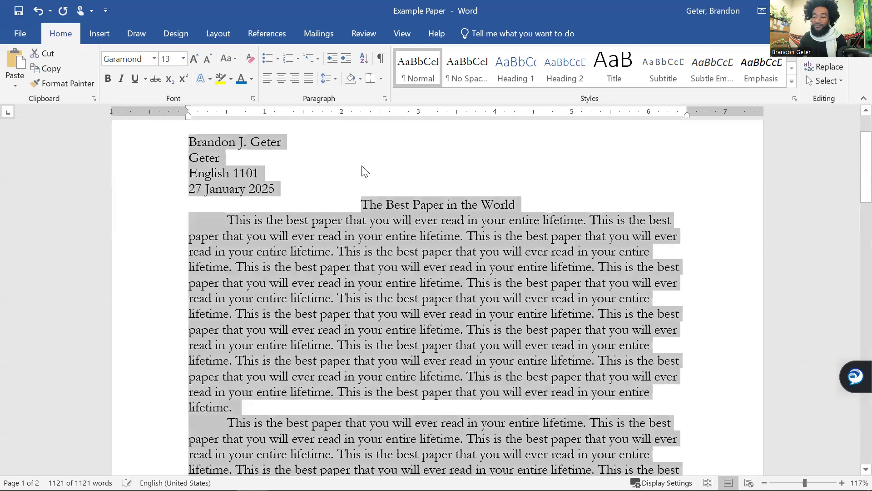
left_click(332, 77)
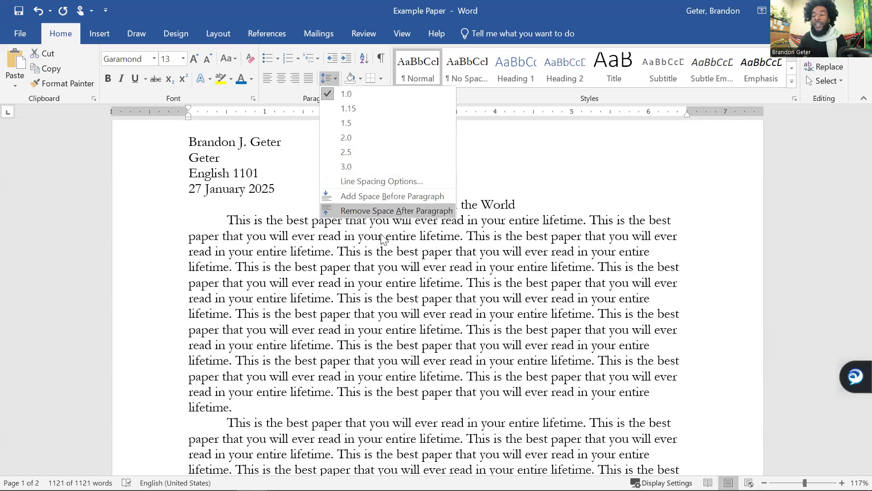
key("Escape")
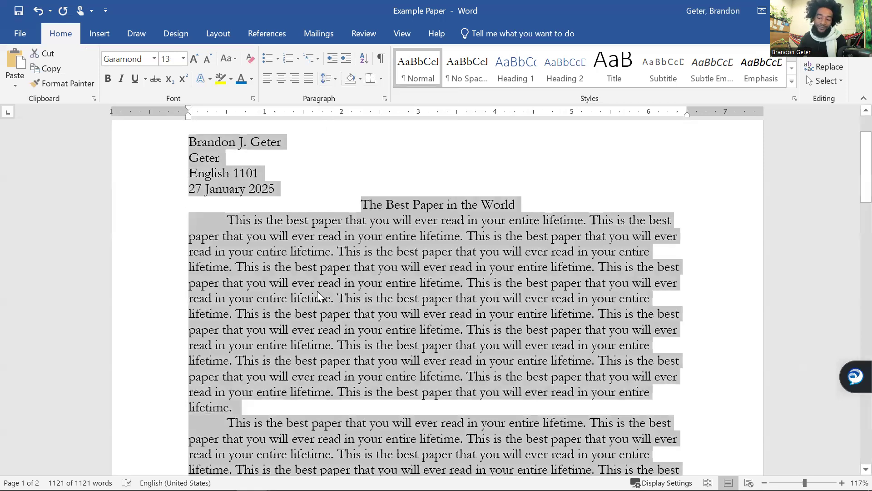
left_click(279, 331)
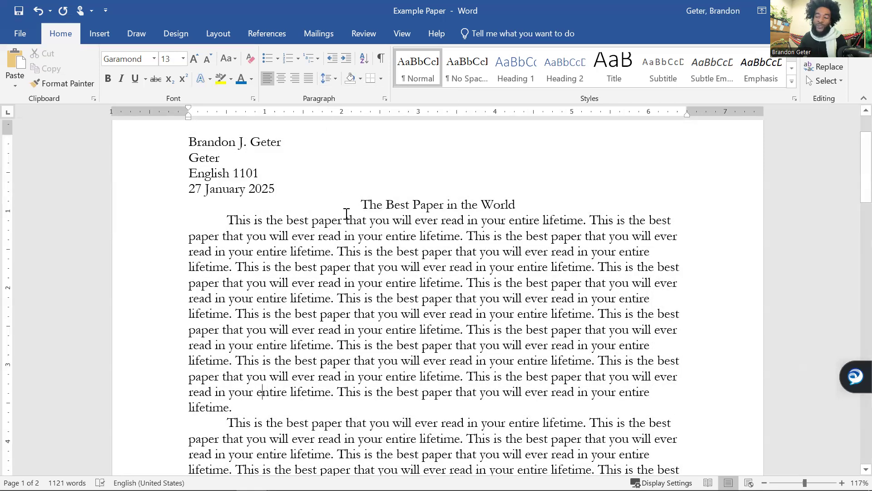
Reapply double spacing to the whole paper with Ctrl+2.
key("ctrl+a")
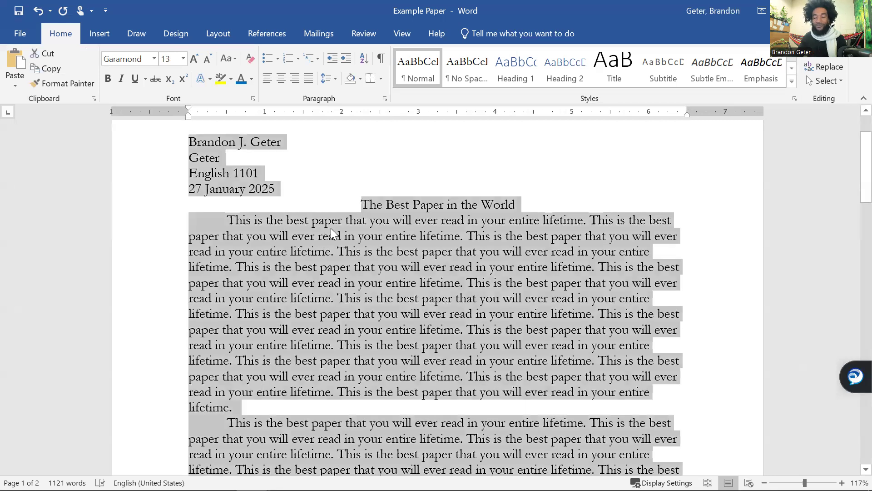
key("ctrl+2")
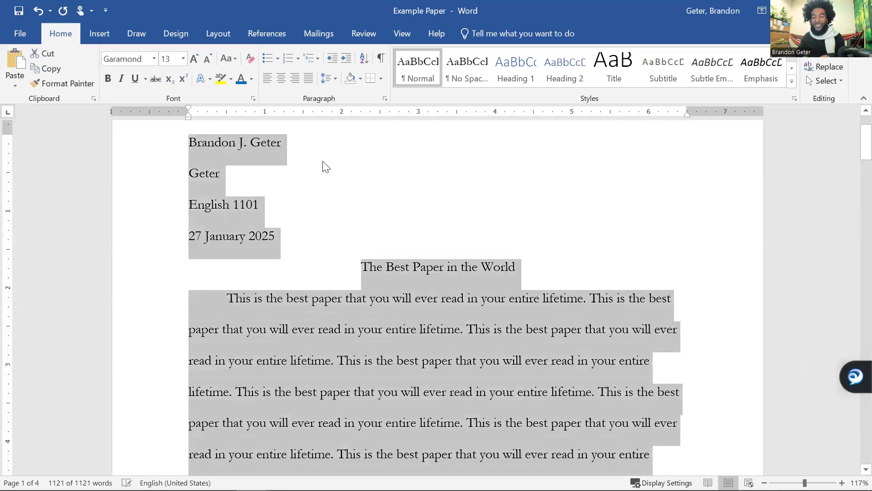
left_click(369, 288)
Review all four double-spaced pages, then save Example Paper.
scroll(353, 285, "down", 3)
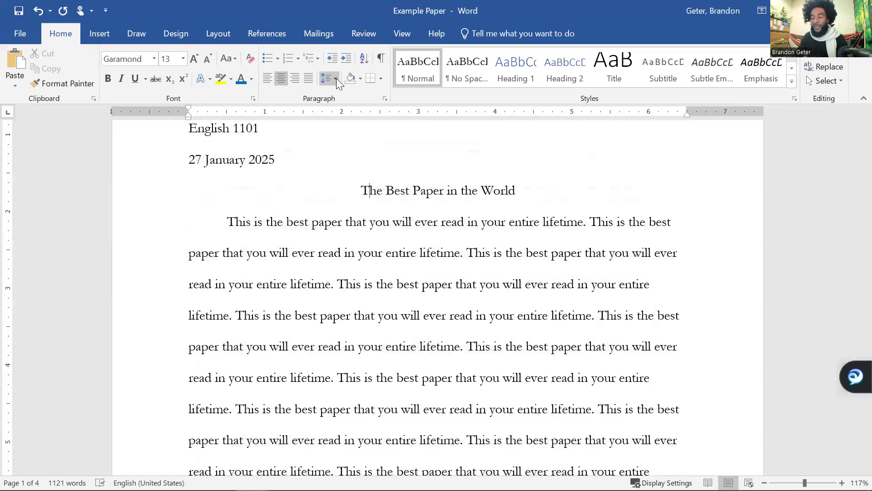
scroll(395, 291, "up", 5)
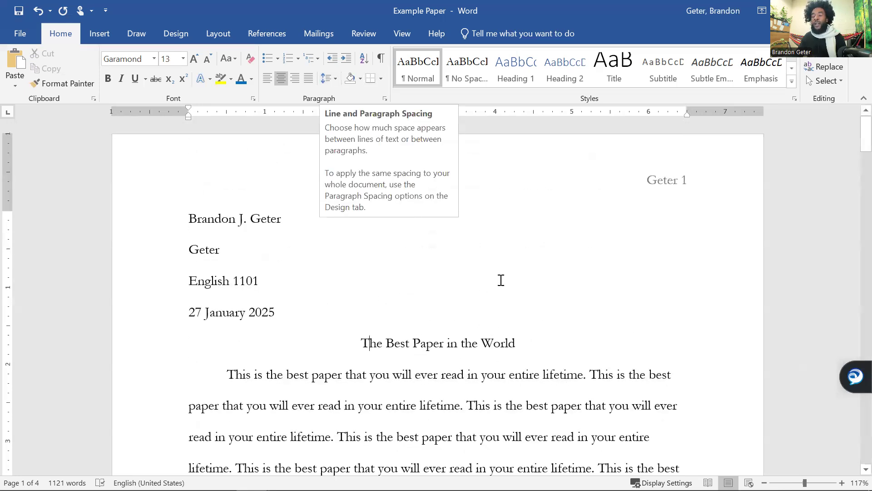
scroll(499, 279, "down", 10)
scroll(497, 284, "down", 20)
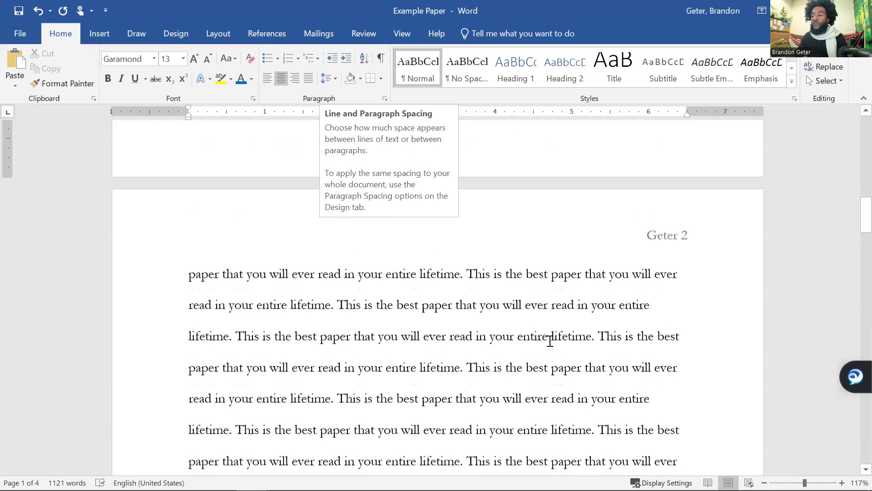
scroll(539, 361, "down", 20)
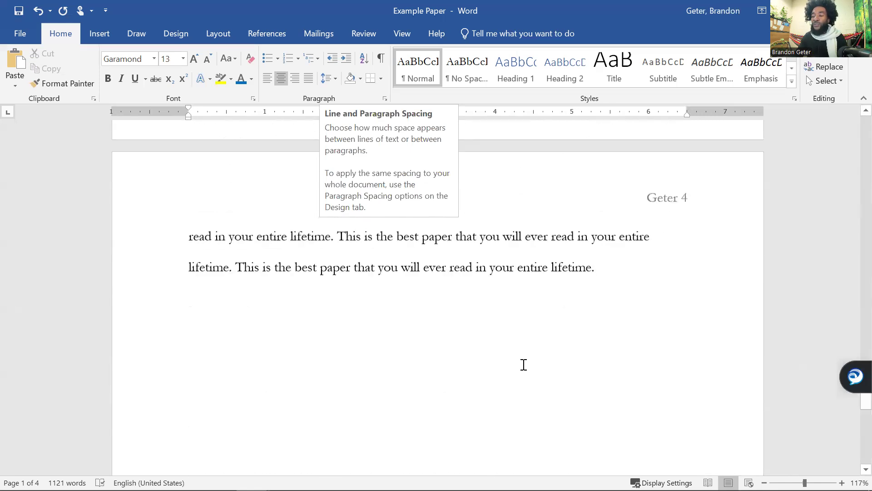
scroll(518, 363, "up", 15)
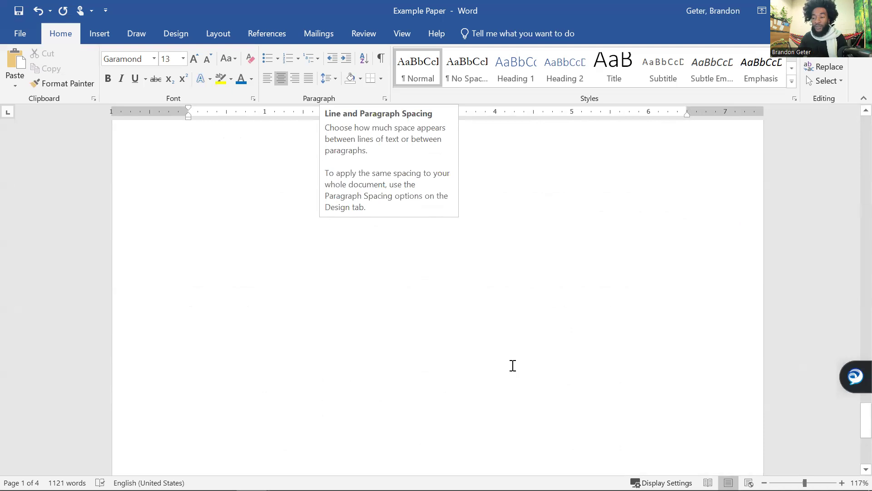
scroll(512, 365, "up", 20)
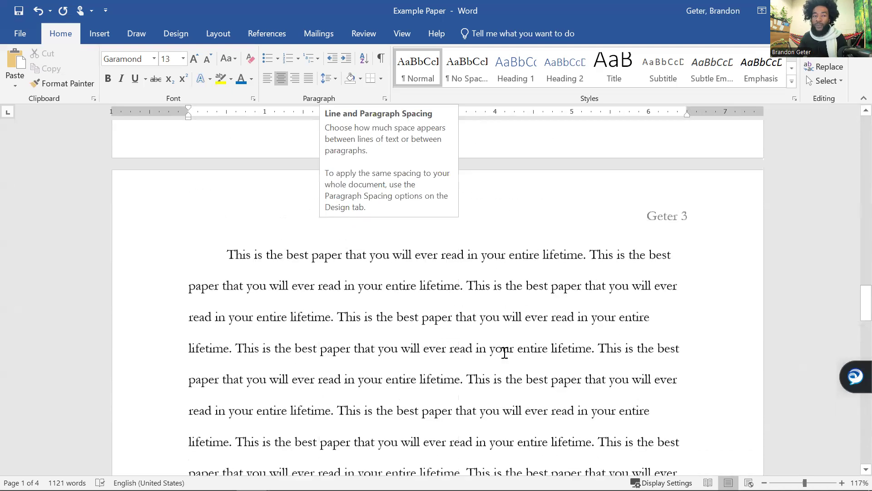
scroll(454, 346, "up", 15)
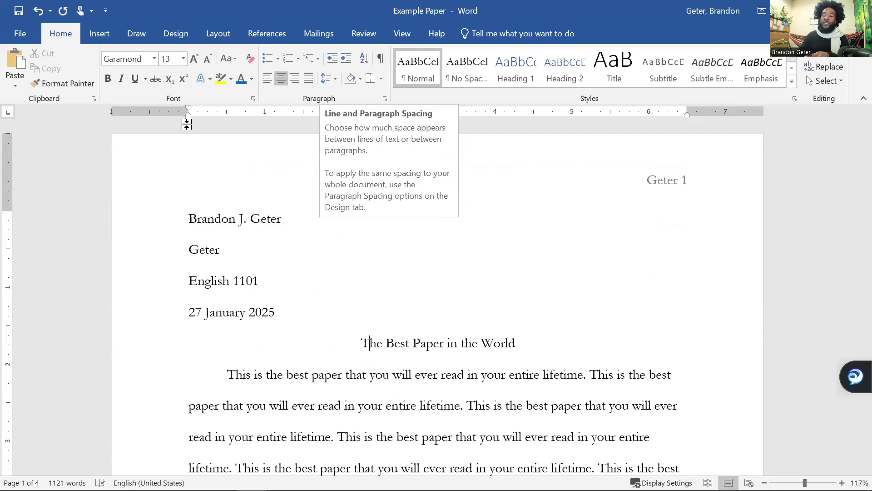
left_click(20, 12)
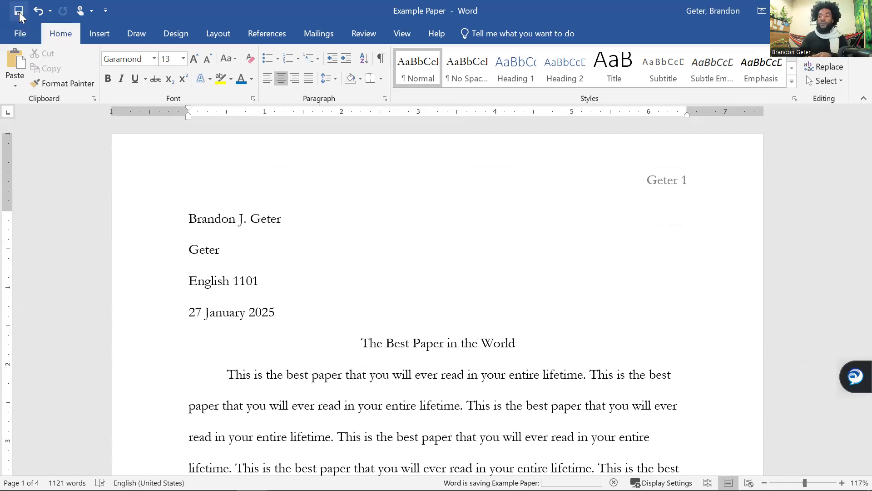